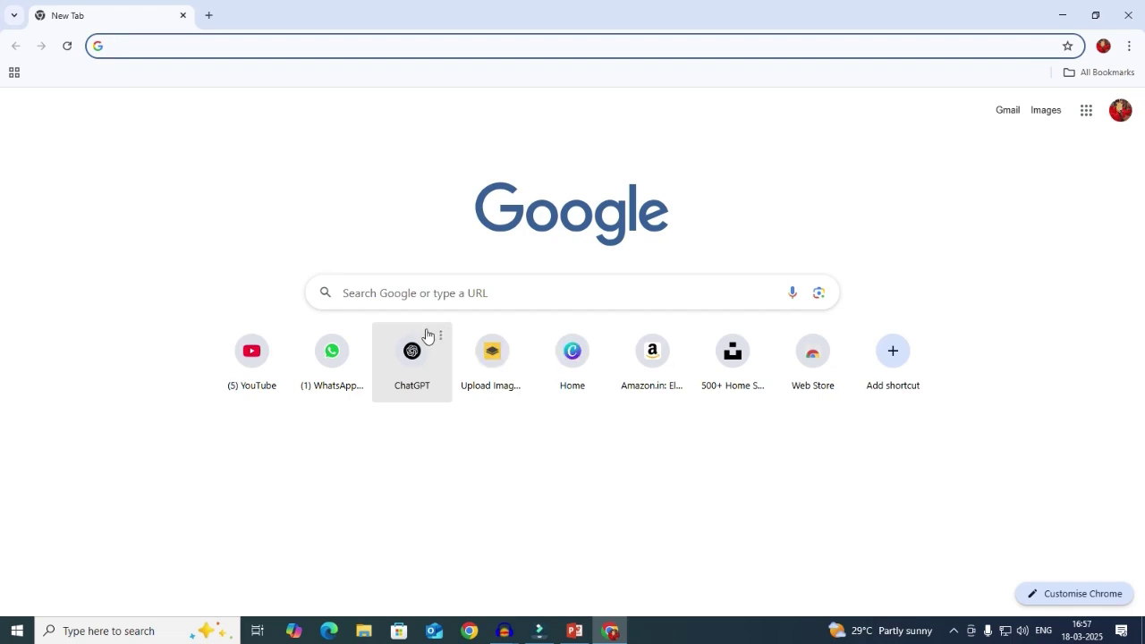
- Search Google for 'tally prime download' using the suggested query
{"action": "left_click", "coordinate": [412, 291]}
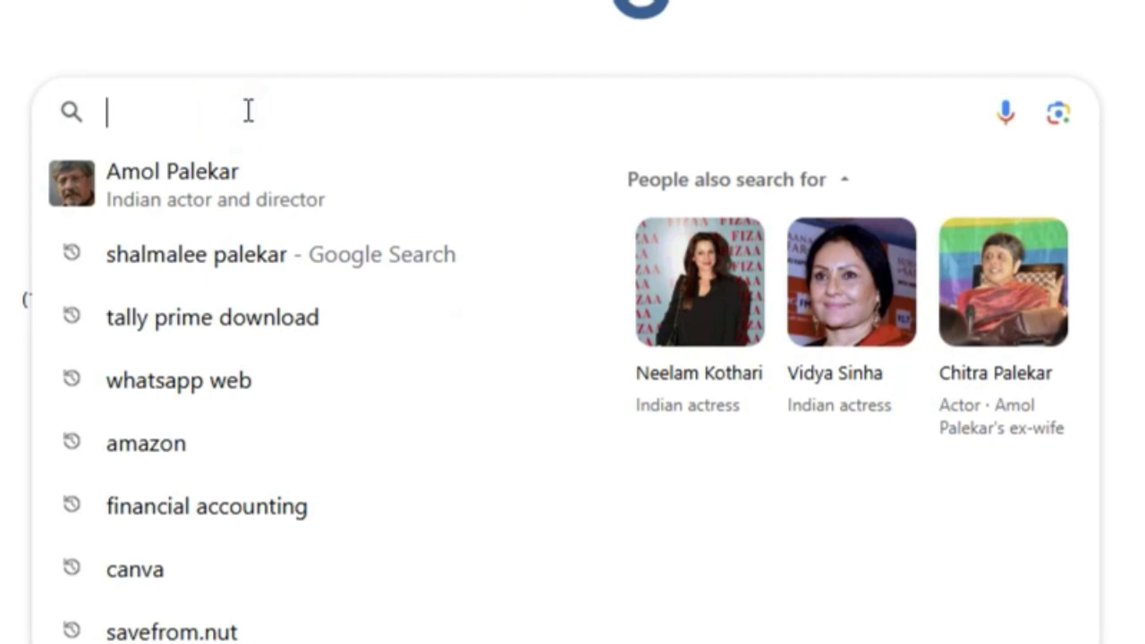
{"action": "type", "text": "tally prime download"}
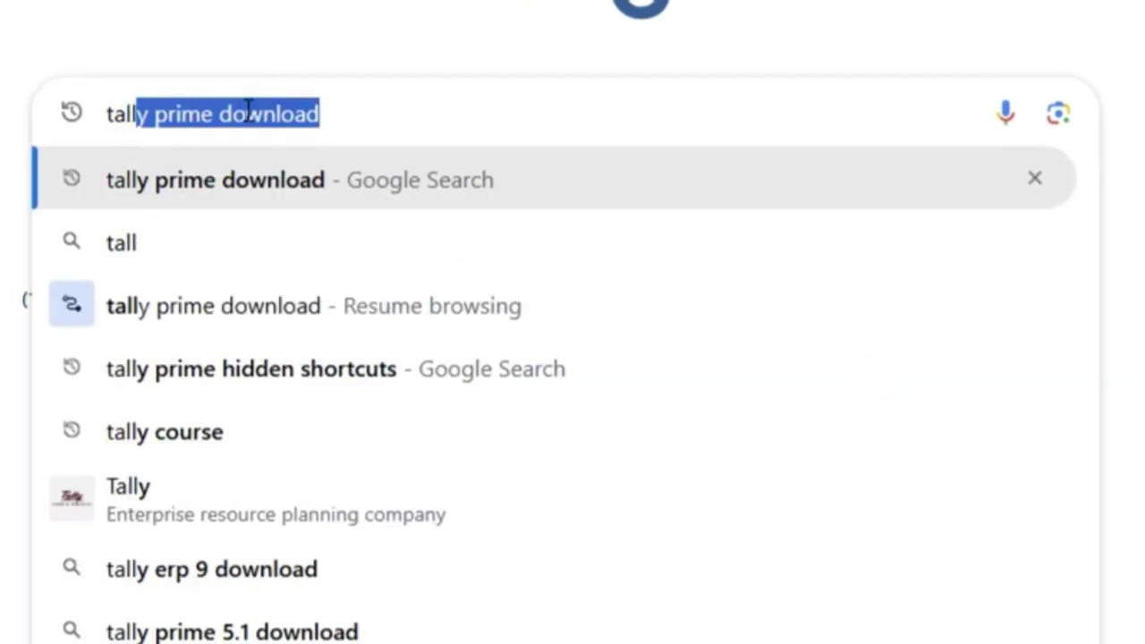
{"action": "key", "text": "Right"}
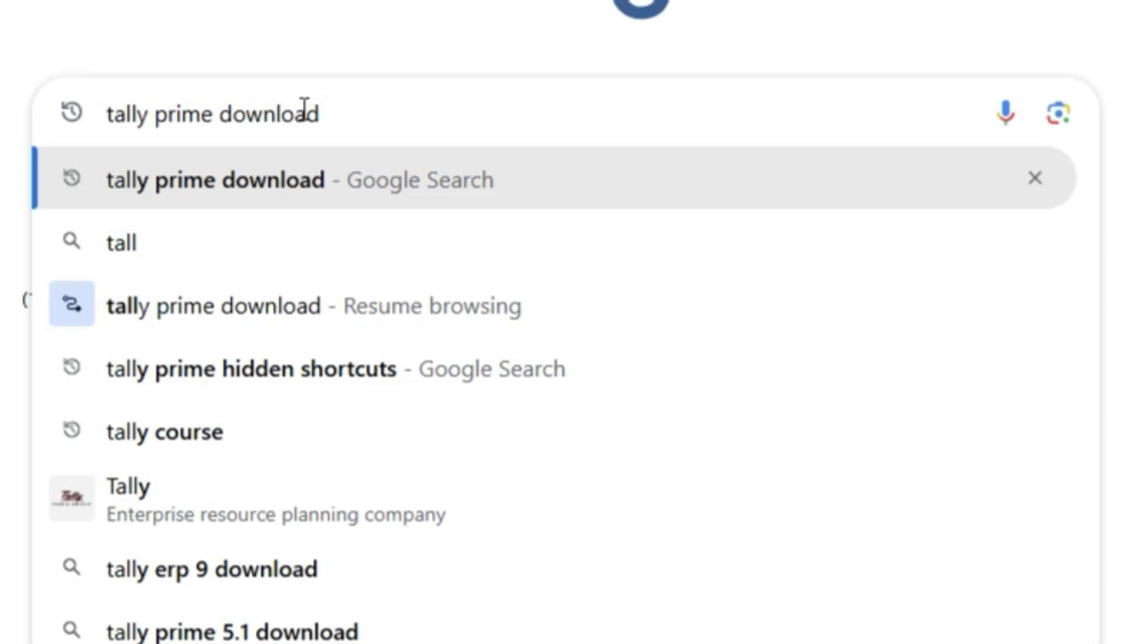
{"action": "key", "text": "Return"}
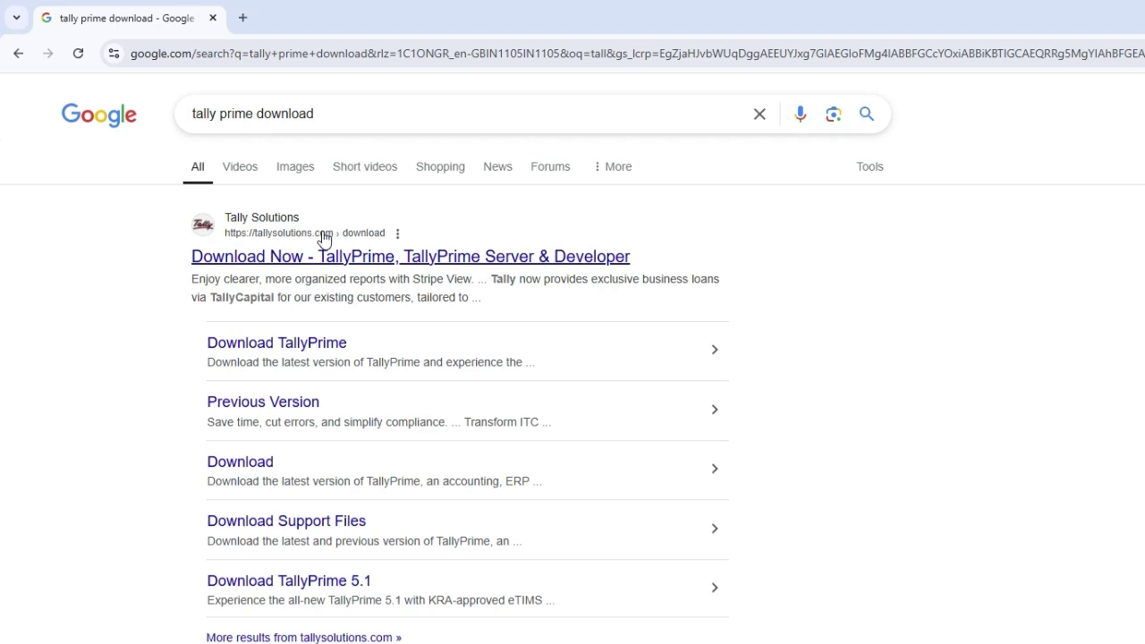
- Download the TallyPrime Rel 5.1 installer (setup (1).exe, 43.5 MB) from tallysolutions.com and show it in its folder
{"action": "left_click", "coordinate": [281, 257]}
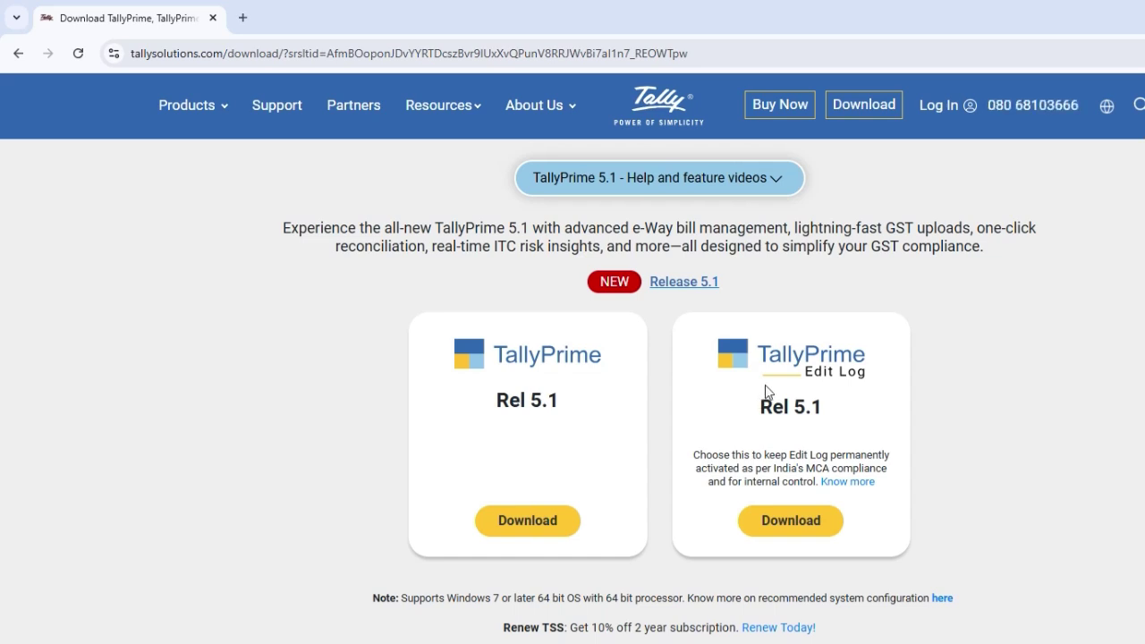
{"action": "left_click", "coordinate": [542, 531]}
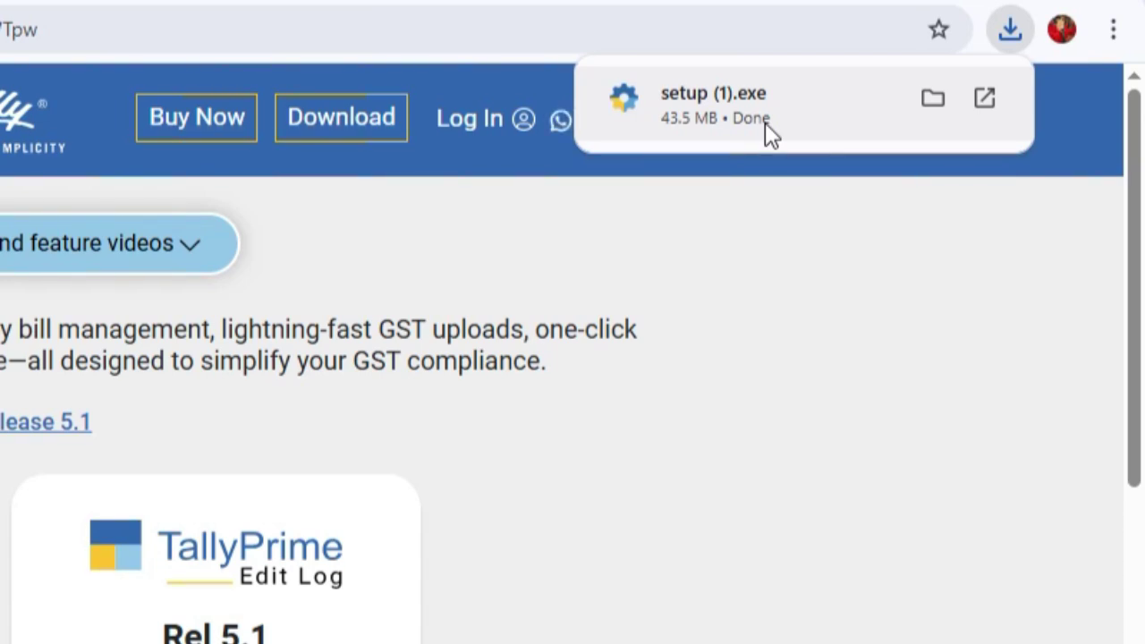
{"action": "left_click", "coordinate": [935, 100]}
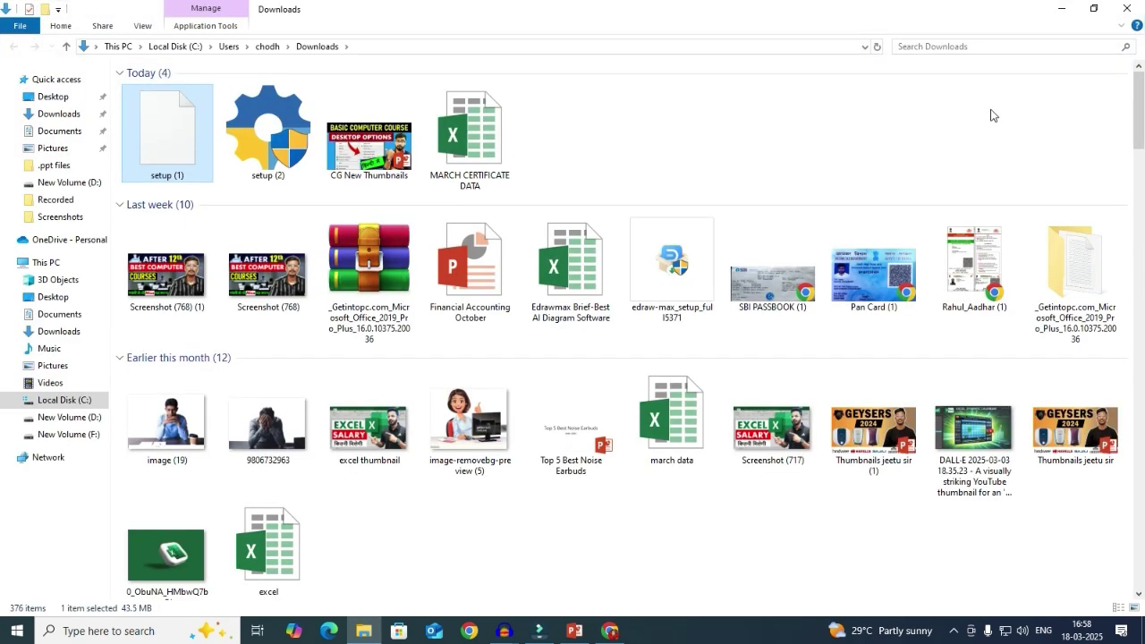
- Delete the duplicate setup (2) installer and run setup (1) as administrator
{"action": "left_click", "coordinate": [251, 152]}
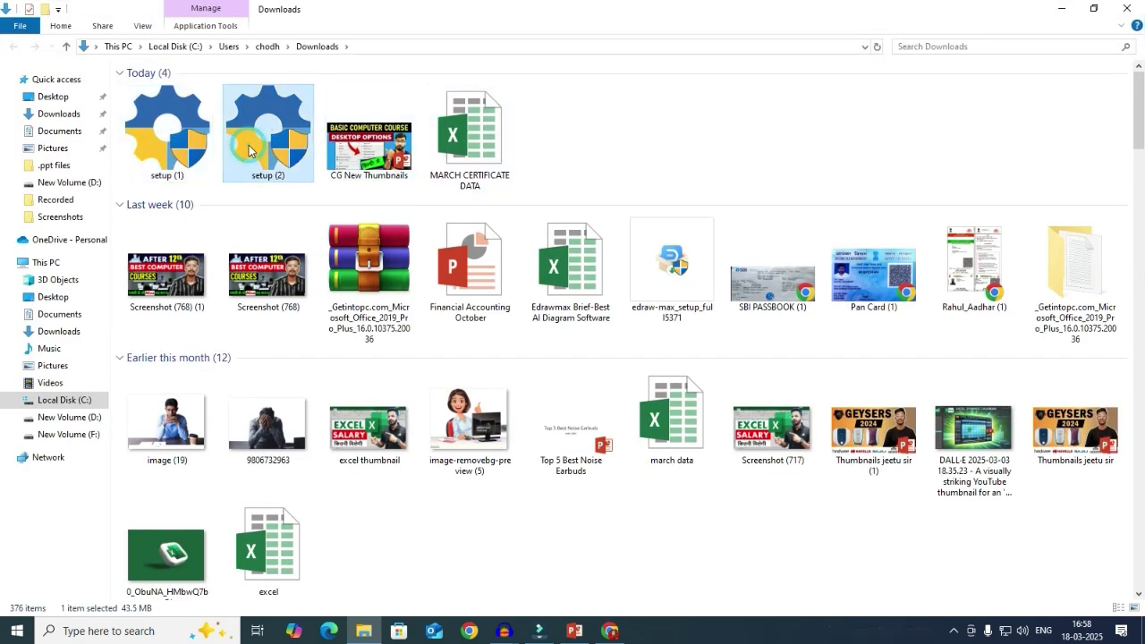
{"action": "key", "text": "Delete"}
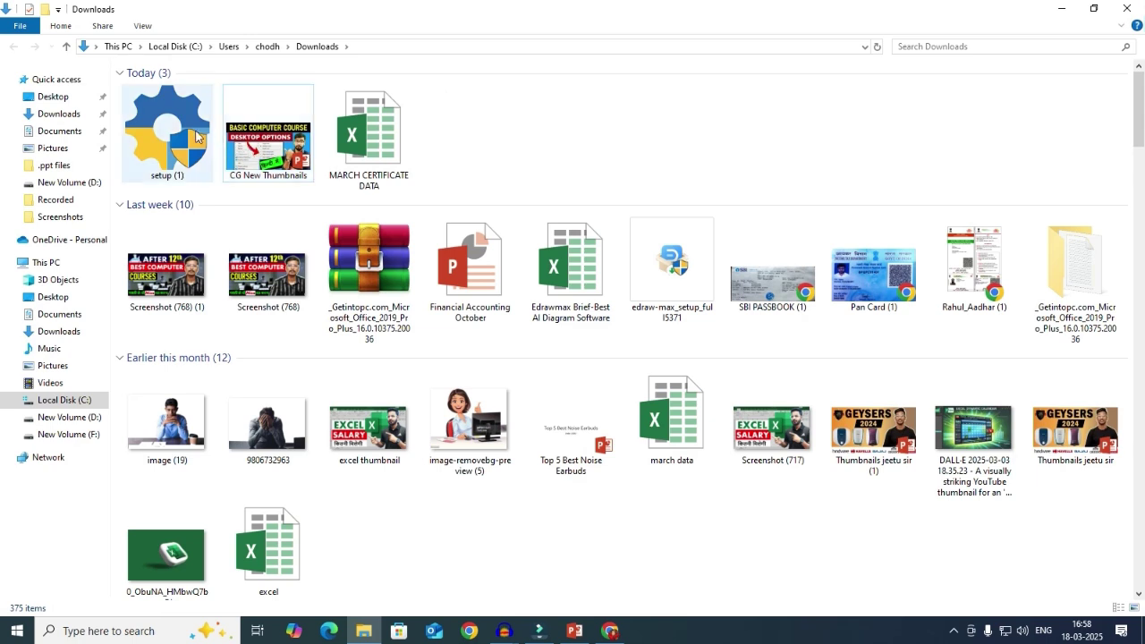
{"action": "double_click", "coordinate": [197, 136]}
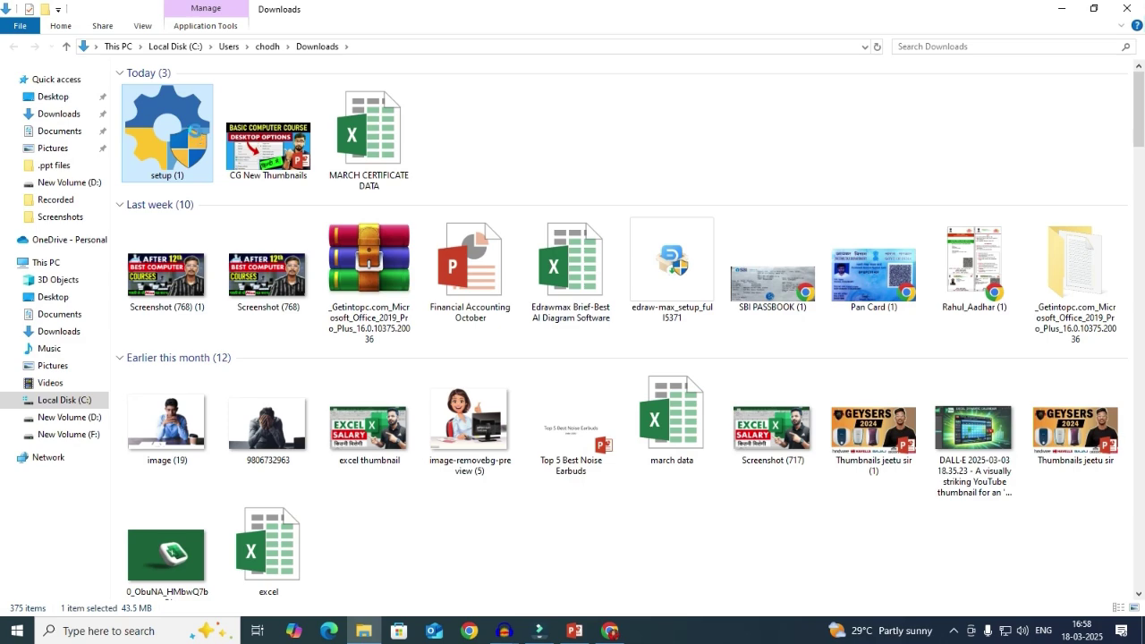
{"action": "right_click", "coordinate": [195, 132]}
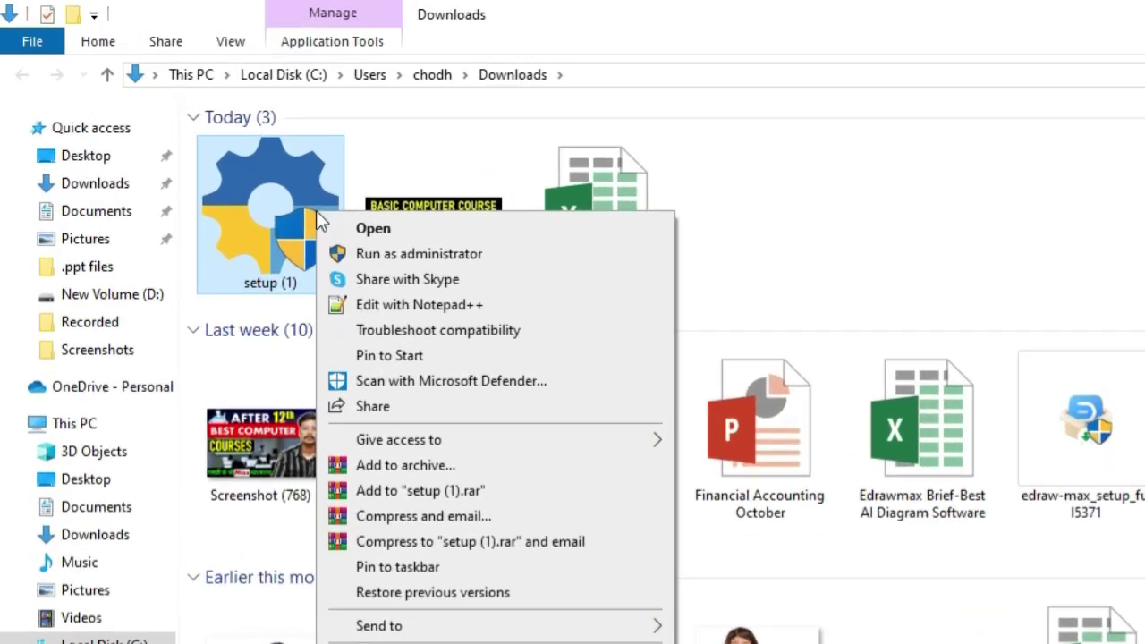
{"action": "left_click", "coordinate": [368, 260]}
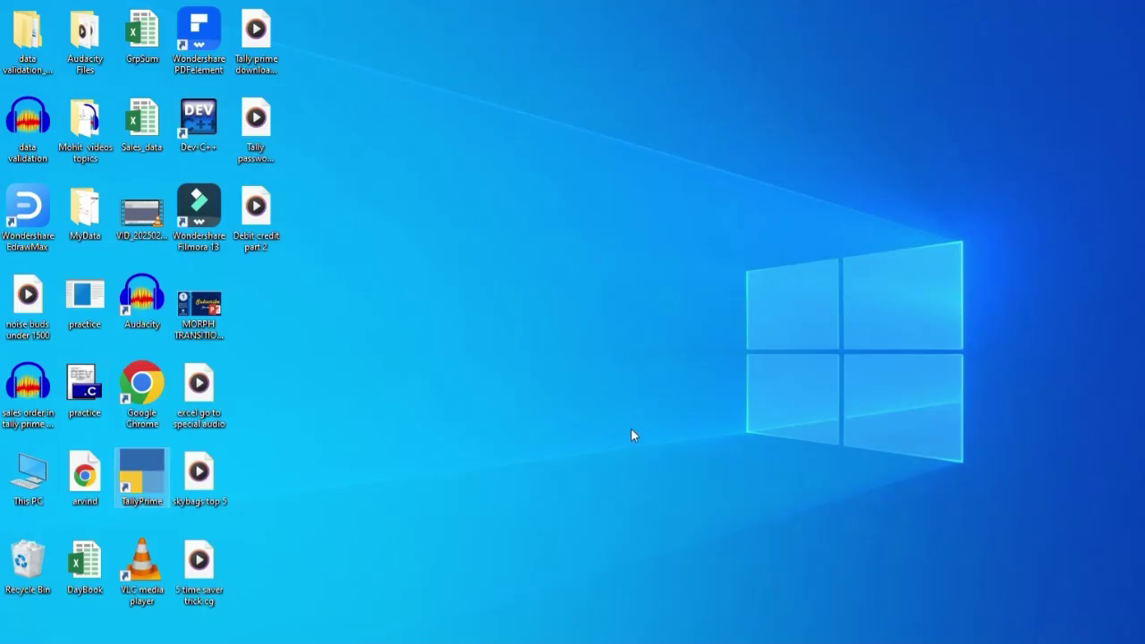
- Refresh the desktop and launch TallyPrime from its desktop shortcut
{"action": "right_click", "coordinate": [539, 303]}
{"action": "left_click", "coordinate": [551, 347]}
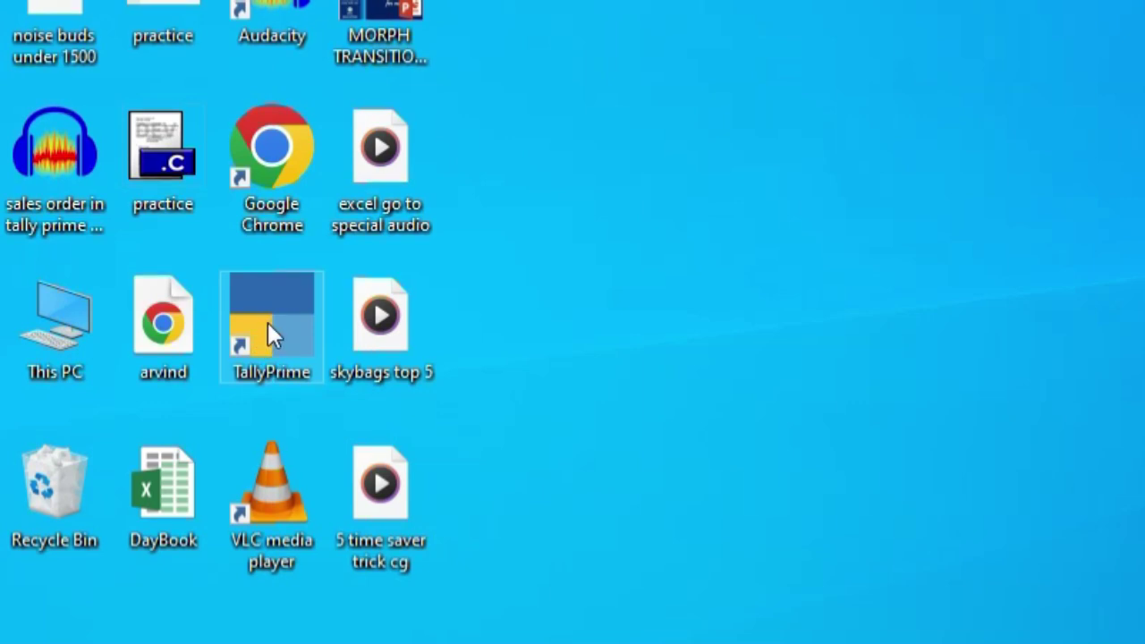
{"action": "double_click", "coordinate": [284, 332]}
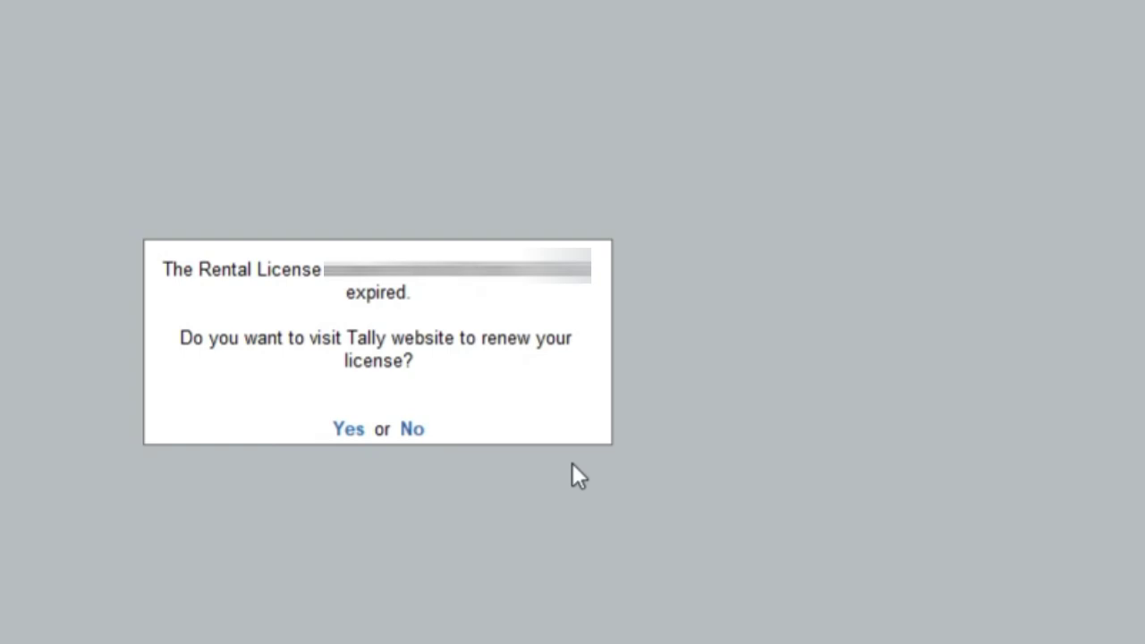
- Decline the expired-license renewal prompt and continue TallyPrime in Educational mode
{"action": "key", "text": "y"}
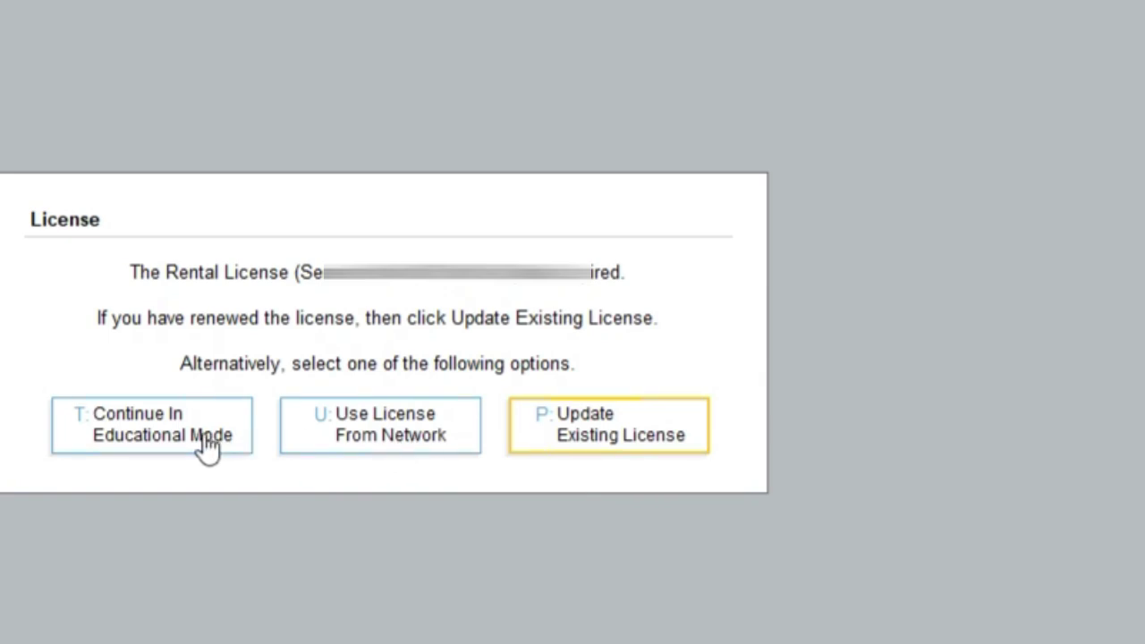
{"action": "left_click", "coordinate": [141, 446]}
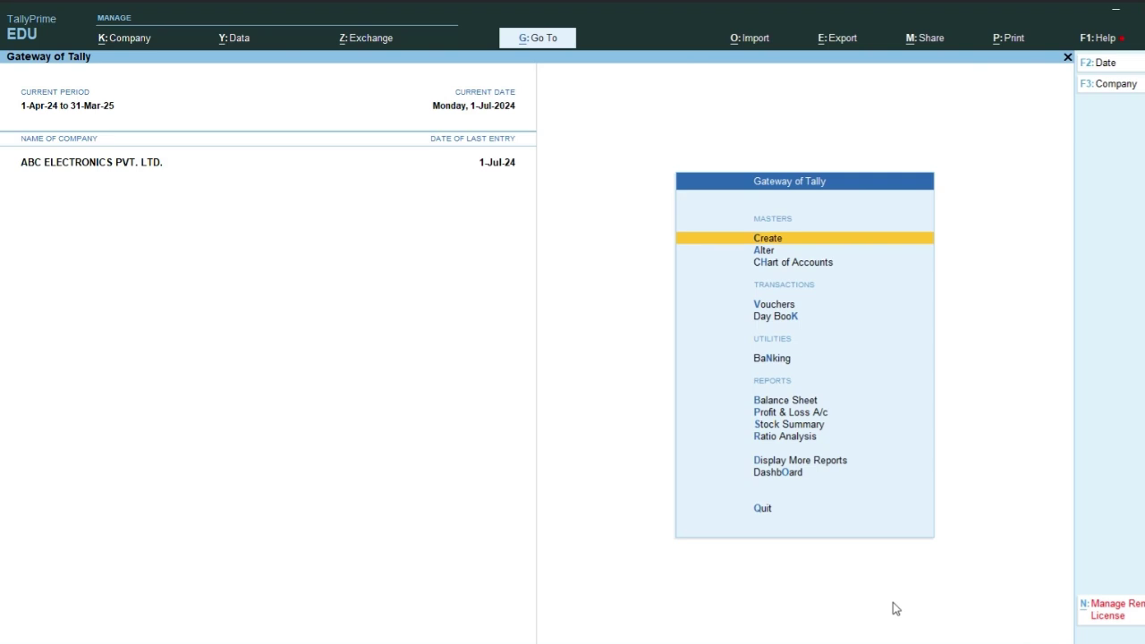
- Open the Select Company list with Alt+F3
{"action": "key", "text": "alt+F3"}
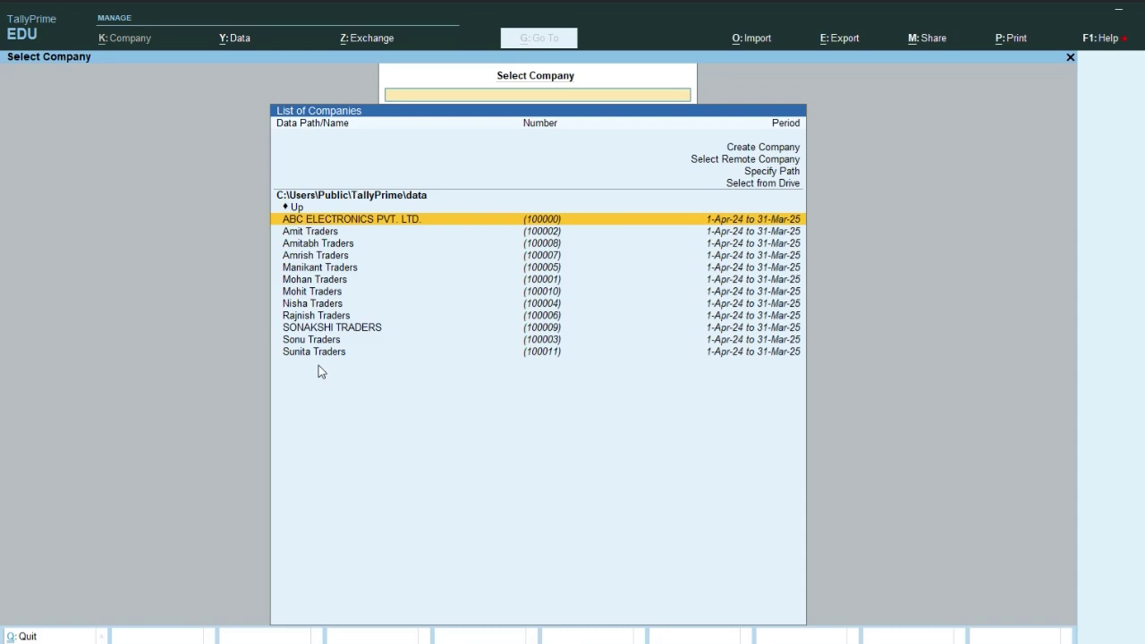
- Choose Create Company to open the Company Creation form
{"action": "key", "text": "Up"}
{"action": "key", "text": "Up"}
{"action": "key", "text": "Up"}
{"action": "key", "text": "Up"}
{"action": "key", "text": "Up"}
{"action": "key", "text": "Up"}
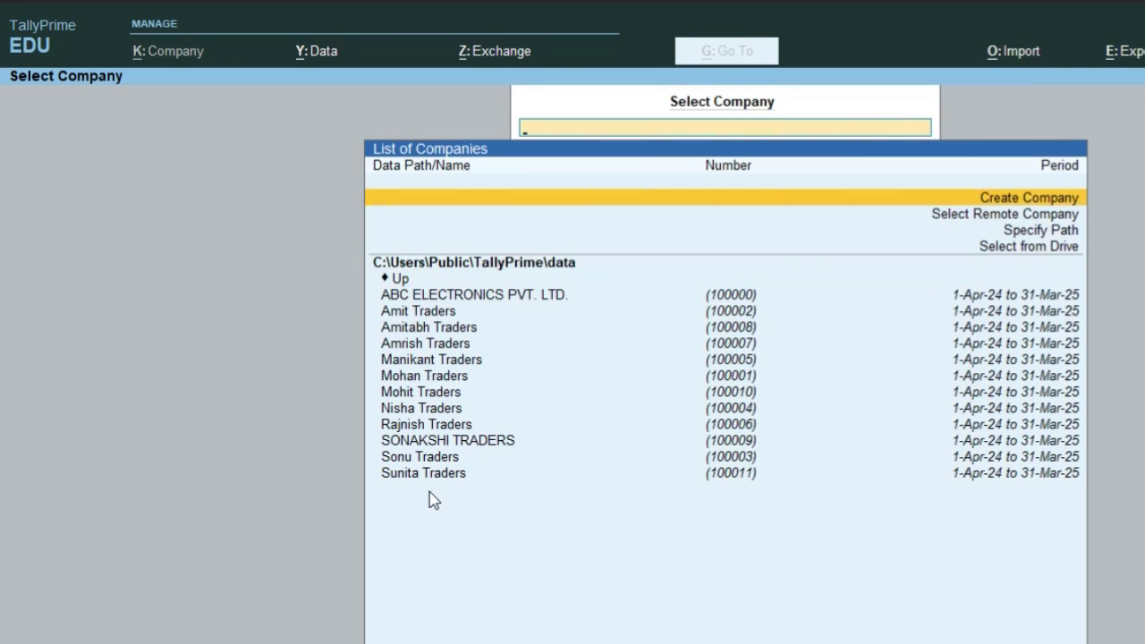
{"action": "key", "text": "Return"}
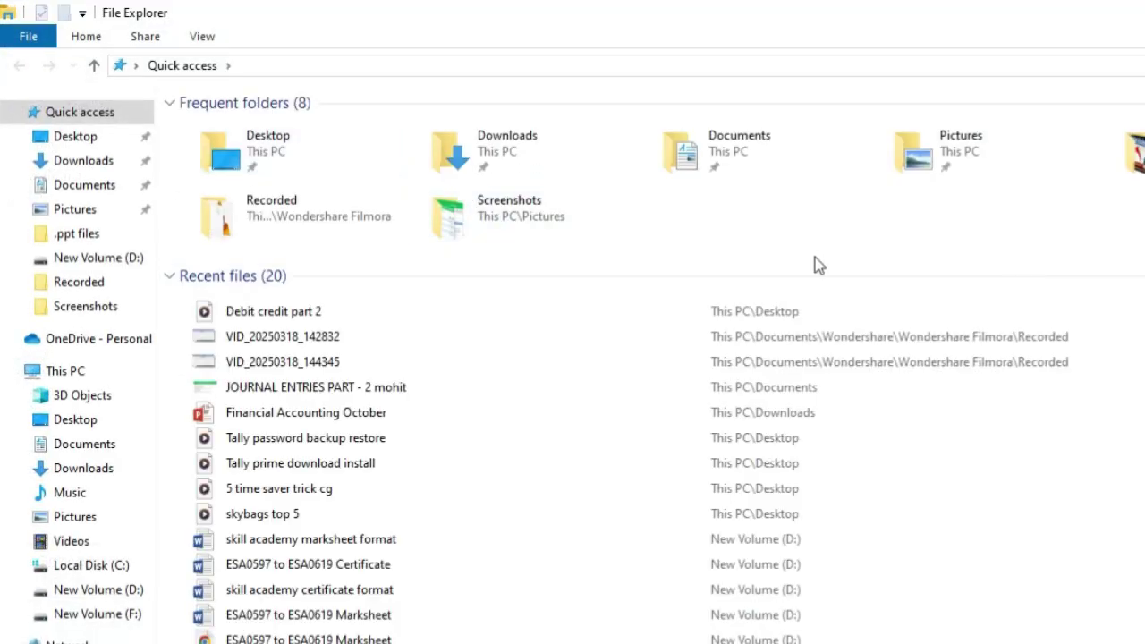
- Browse to C:\Users\Public\TallyPrime\data to view company folders 100000–100011, then return to TallyPrime
{"action": "left_click", "coordinate": [91, 567]}
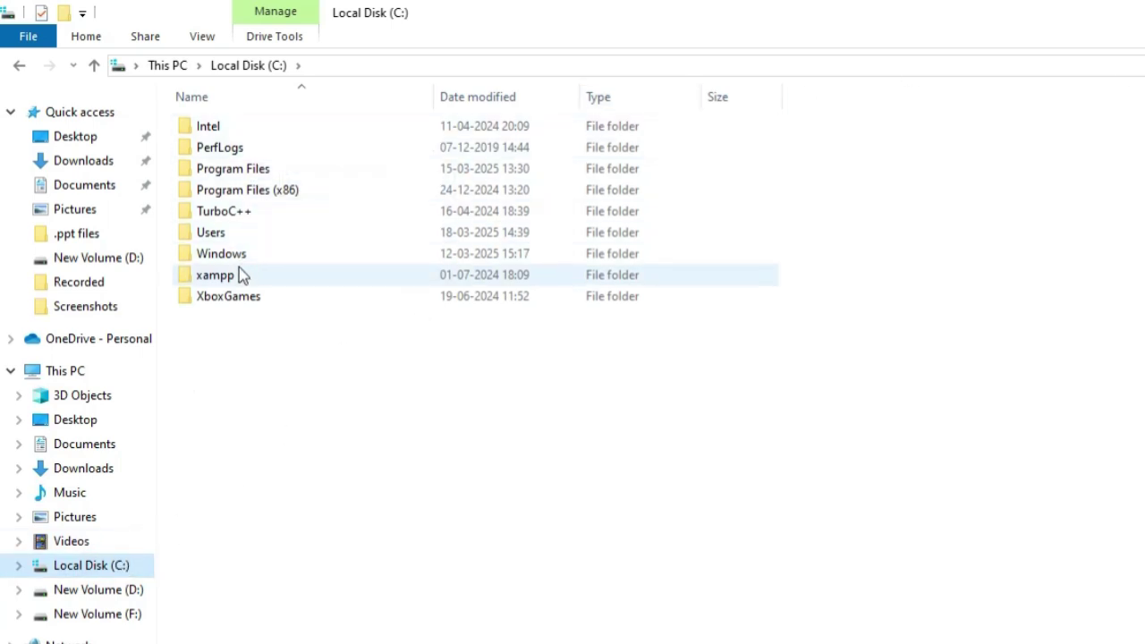
{"action": "double_click", "coordinate": [240, 234]}
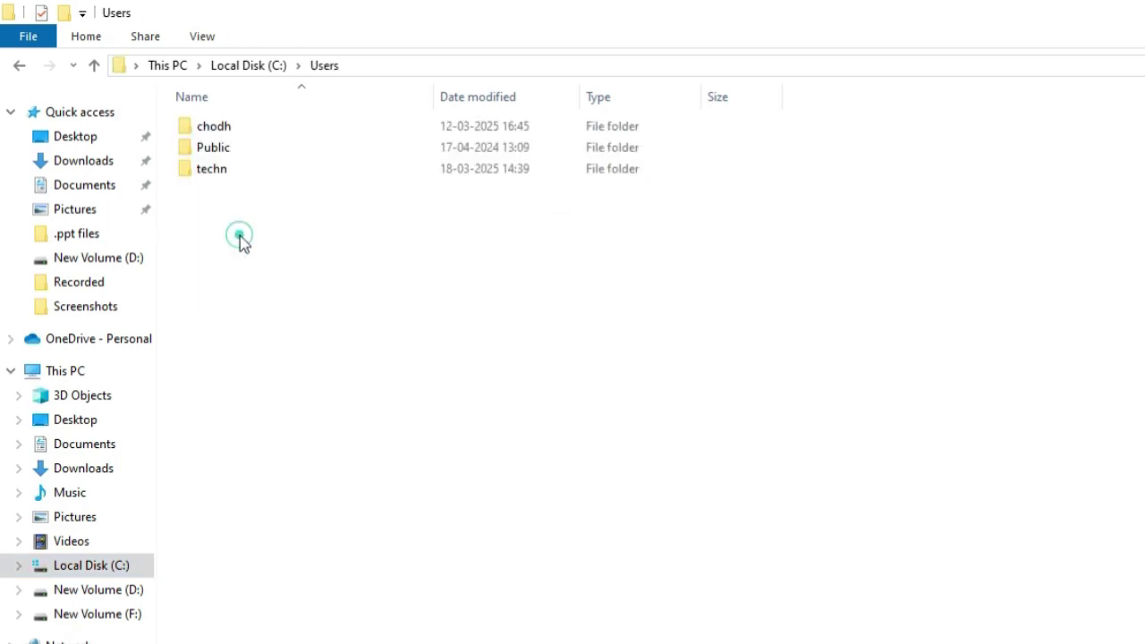
{"action": "double_click", "coordinate": [237, 156]}
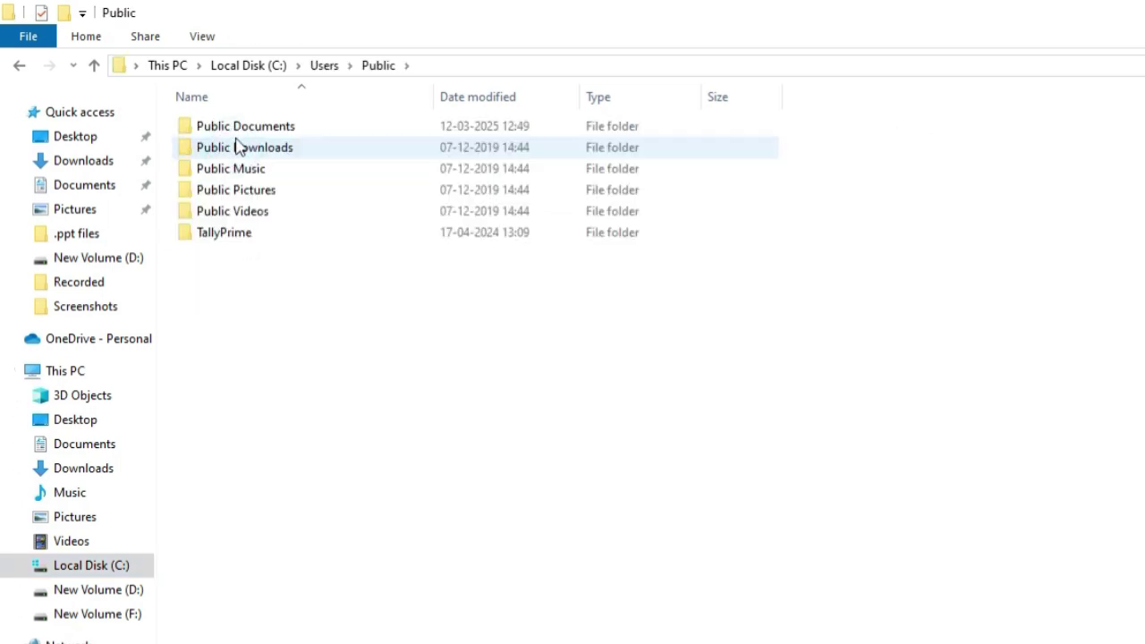
{"action": "double_click", "coordinate": [231, 234]}
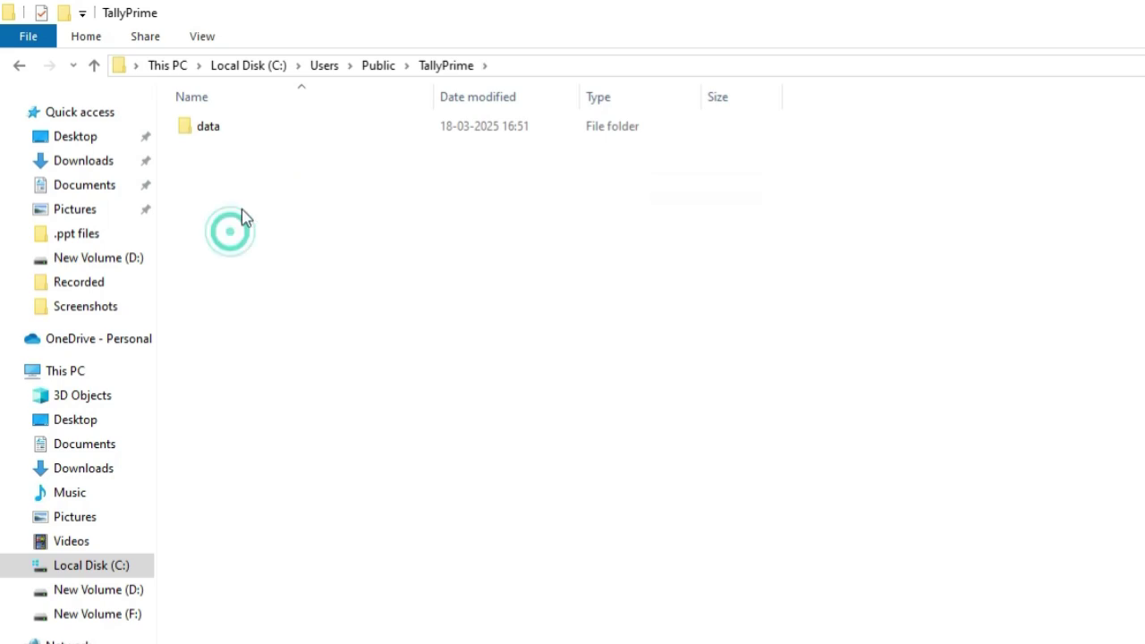
{"action": "left_click", "coordinate": [237, 136]}
{"action": "double_click", "coordinate": [236, 133]}
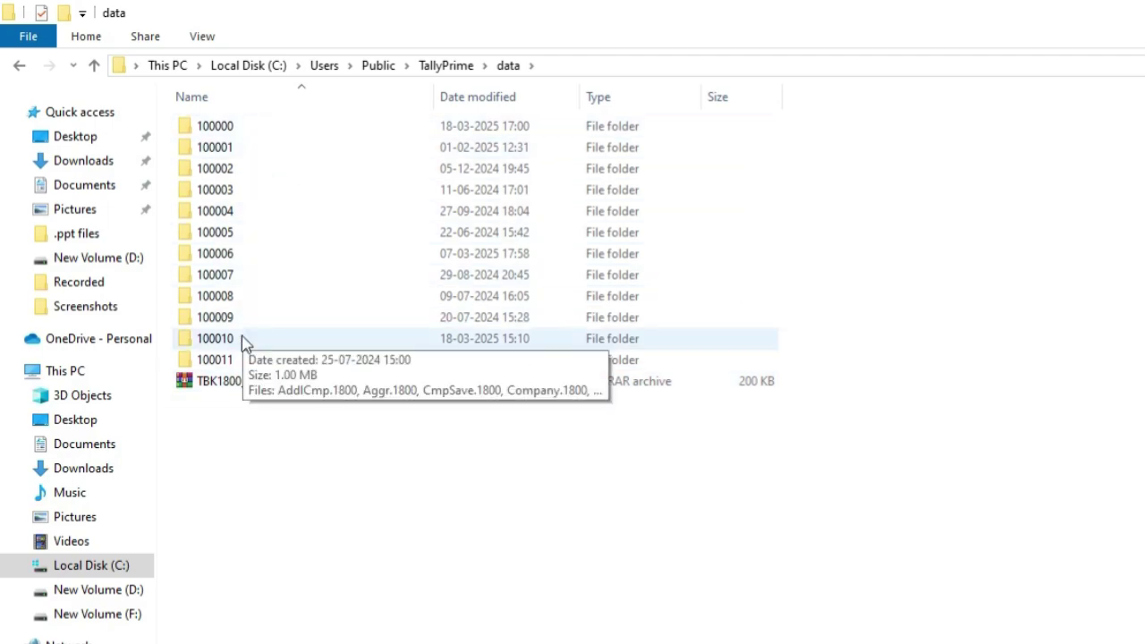
{"action": "key", "text": "alt+Tab"}
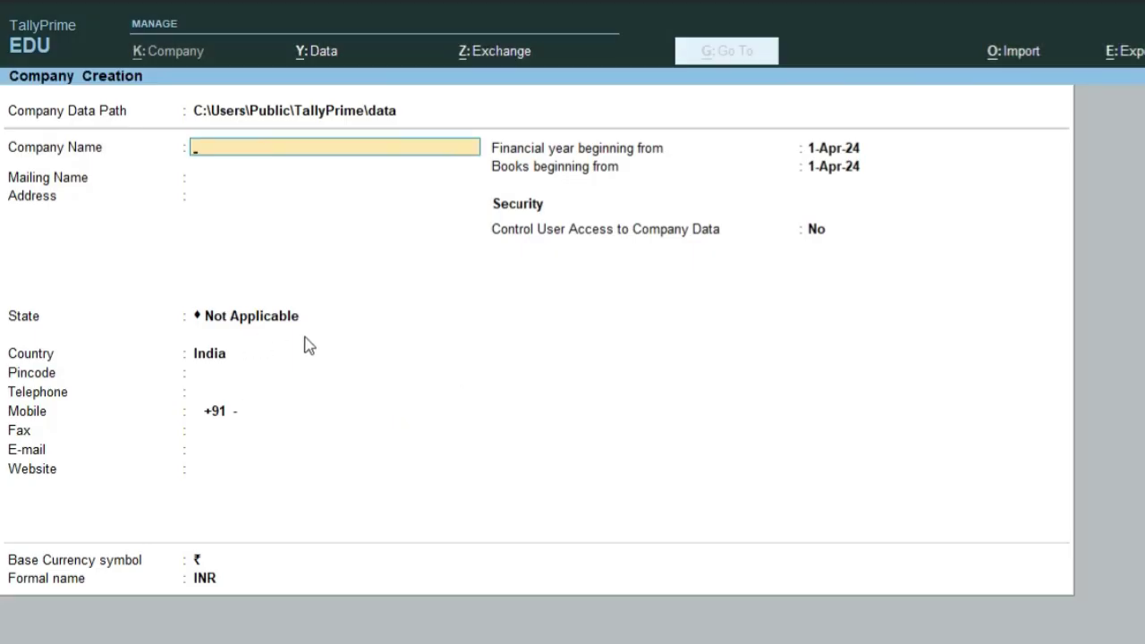
{"action": "key", "text": "Escape"}
{"action": "key", "text": "y"}
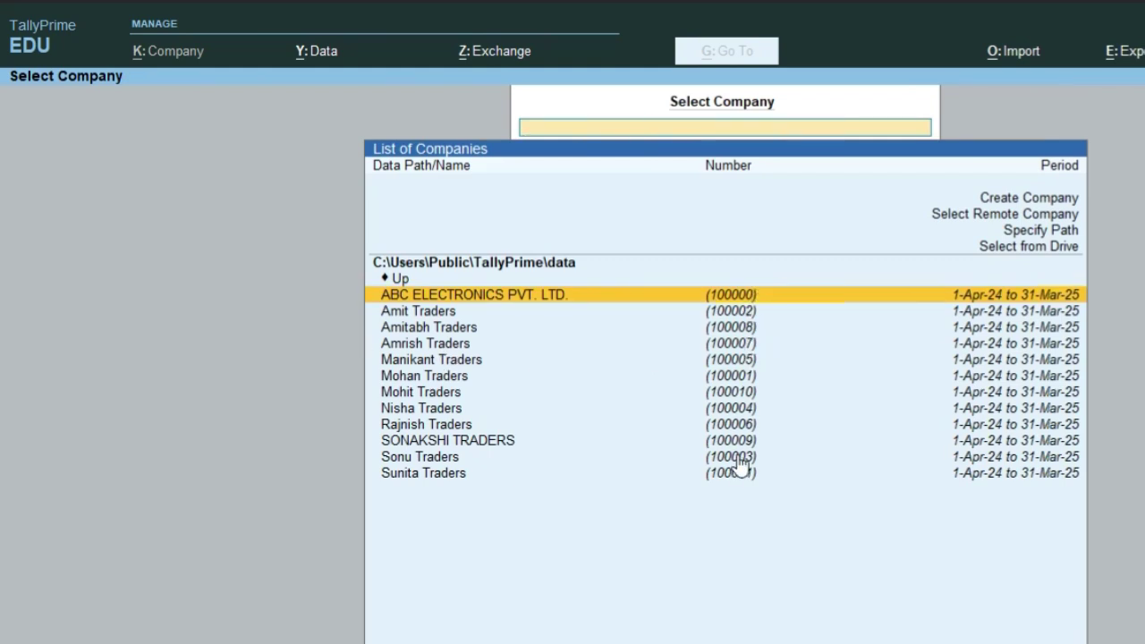
{"action": "key", "text": "Up"}
{"action": "key", "text": "Up"}
{"action": "key", "text": "Up"}
{"action": "key", "text": "Up"}
{"action": "key", "text": "Up"}
{"action": "key", "text": "Up"}
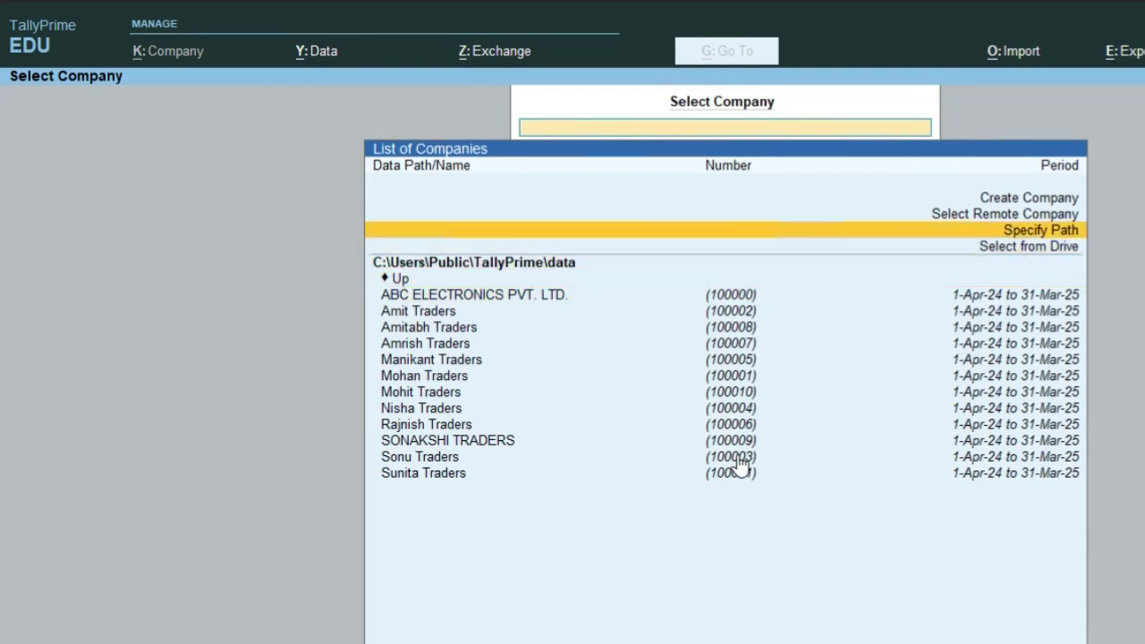
{"action": "key", "text": "Return"}
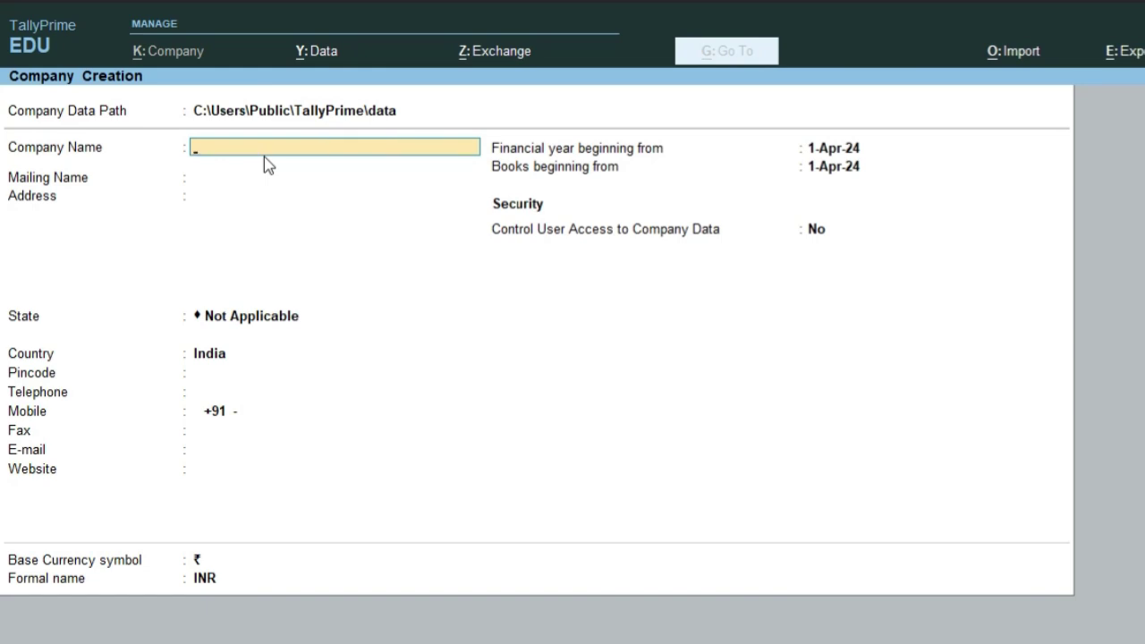
- Enter 'Gyani Brothers Pvt Ltd' as the company name
{"action": "type", "text": "Gyani Brothers Pvt Ltd"}
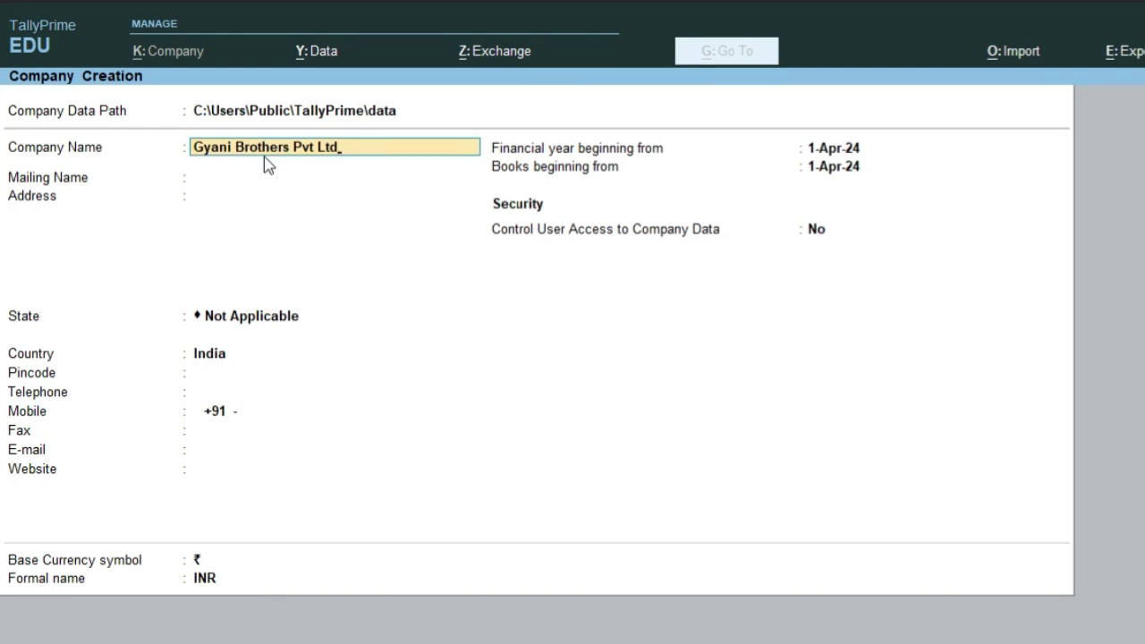
{"action": "key", "text": "Return"}
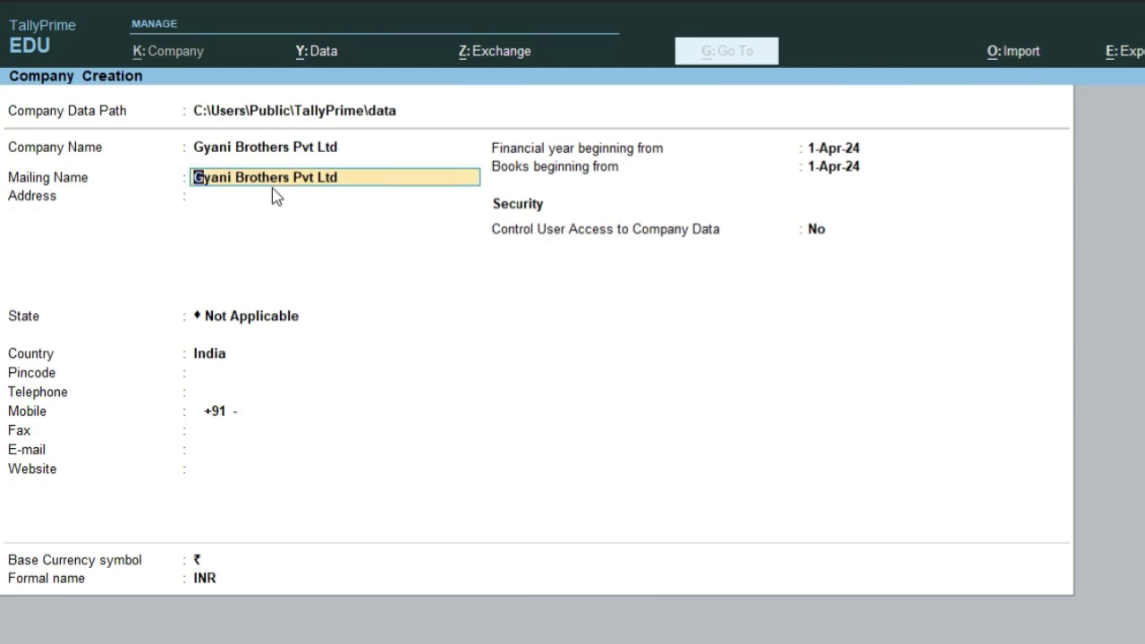
- Change the mailing name to 'Gyani Brothers' and enter the first address line
{"action": "type", "text": "Gyani Brothers"}
{"action": "key", "text": "Return"}
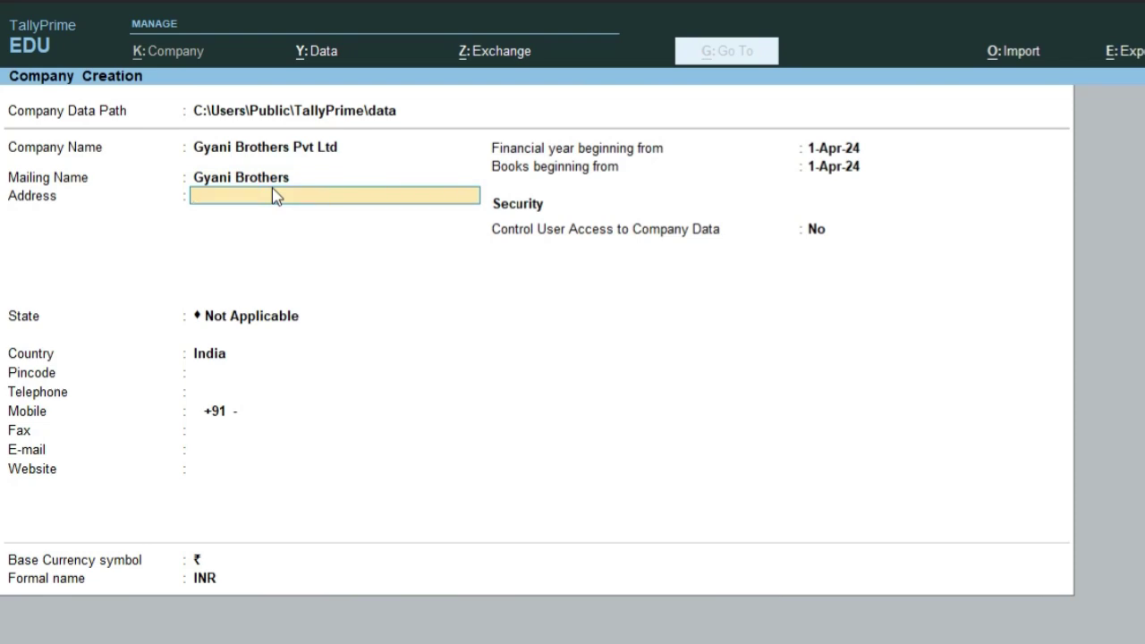
{"action": "type", "text": "Main Mkt Banda"}
{"action": "key", "text": "Return"}
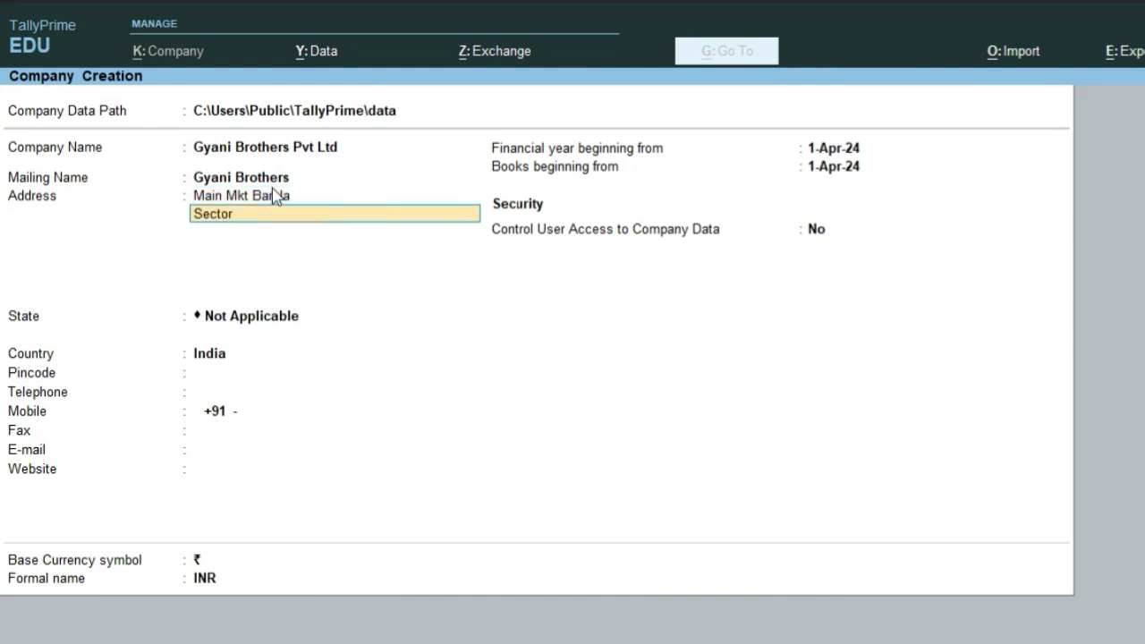
- Enter the remaining company address lines, including the pincode, and finish the address
{"action": "key", "text": "BackSpace"}
{"action": "key", "text": "BackSpace"}
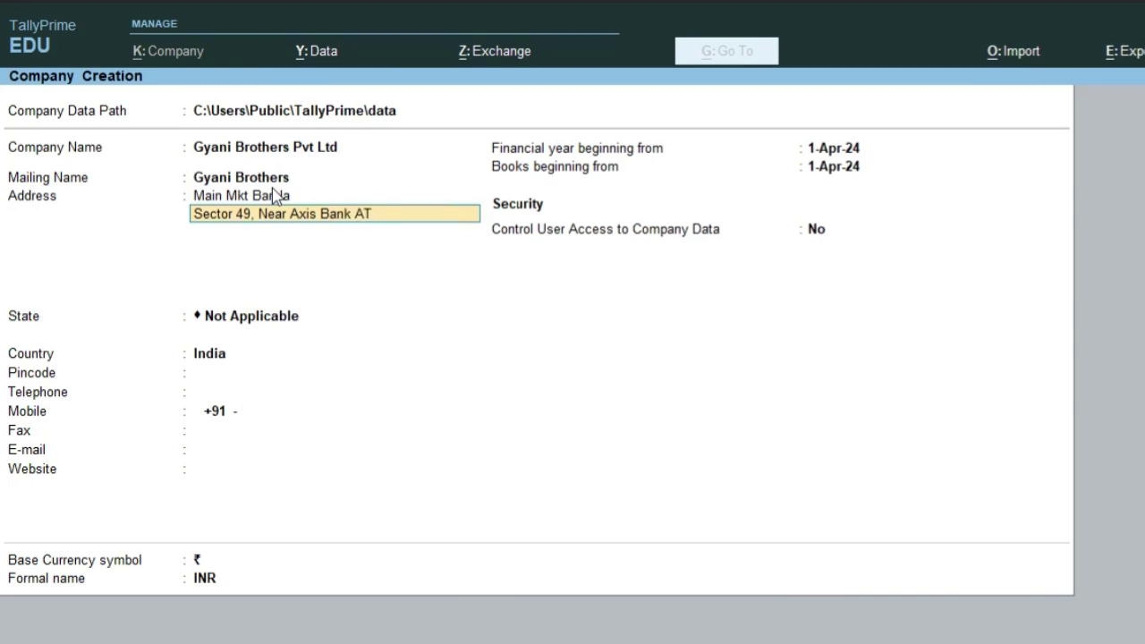
{"action": "key", "text": "Return"}
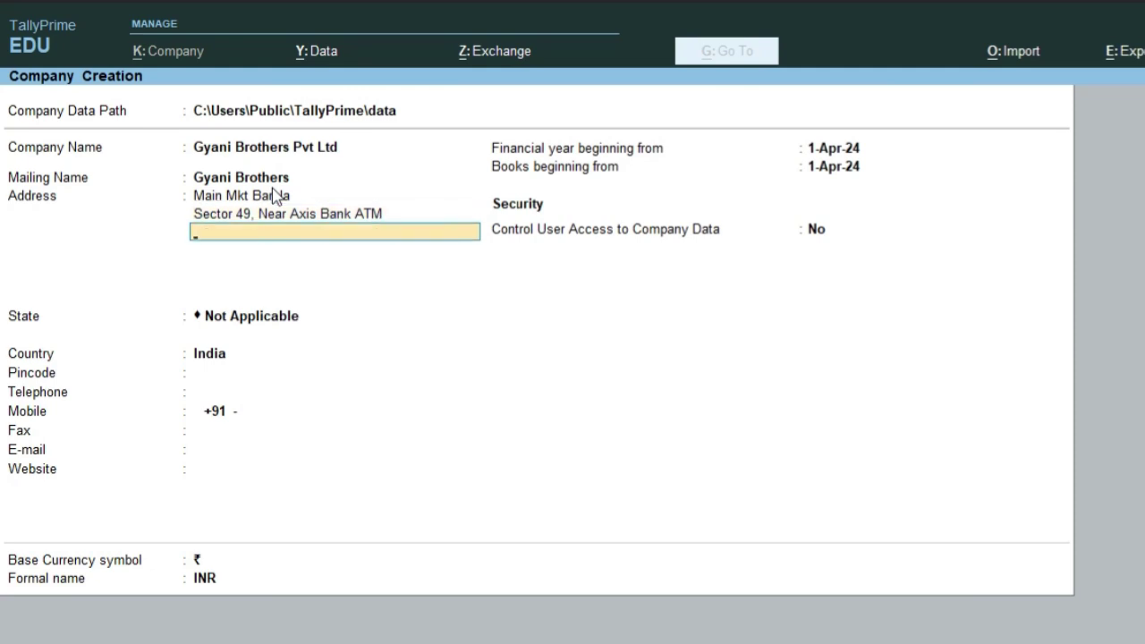
{"action": "key", "text": "Return"}
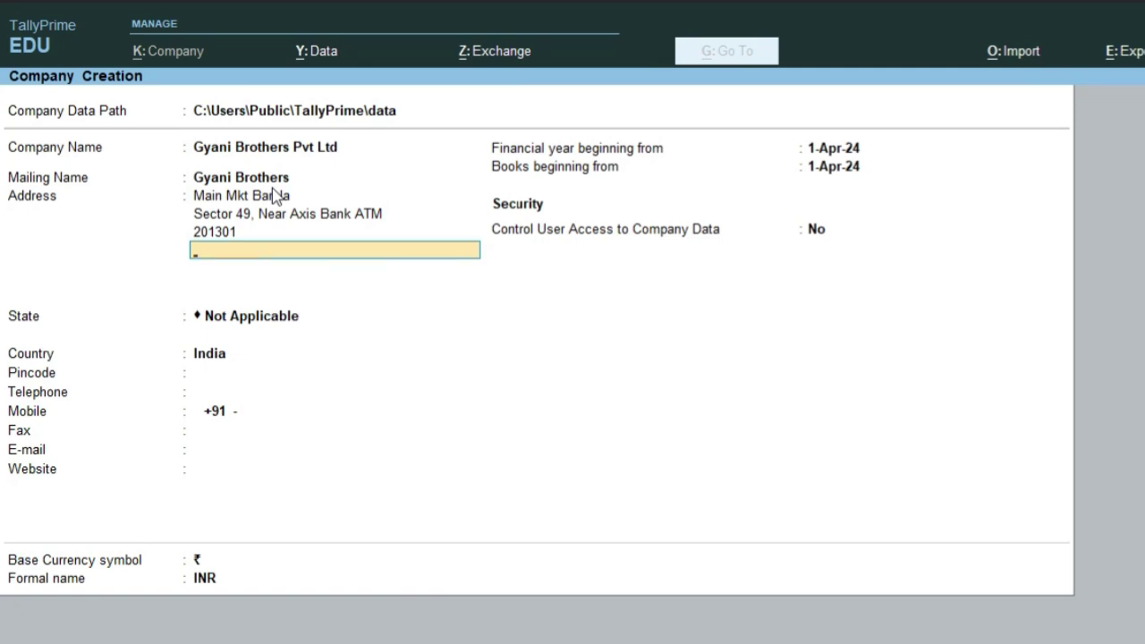
{"action": "key", "text": "Return"}
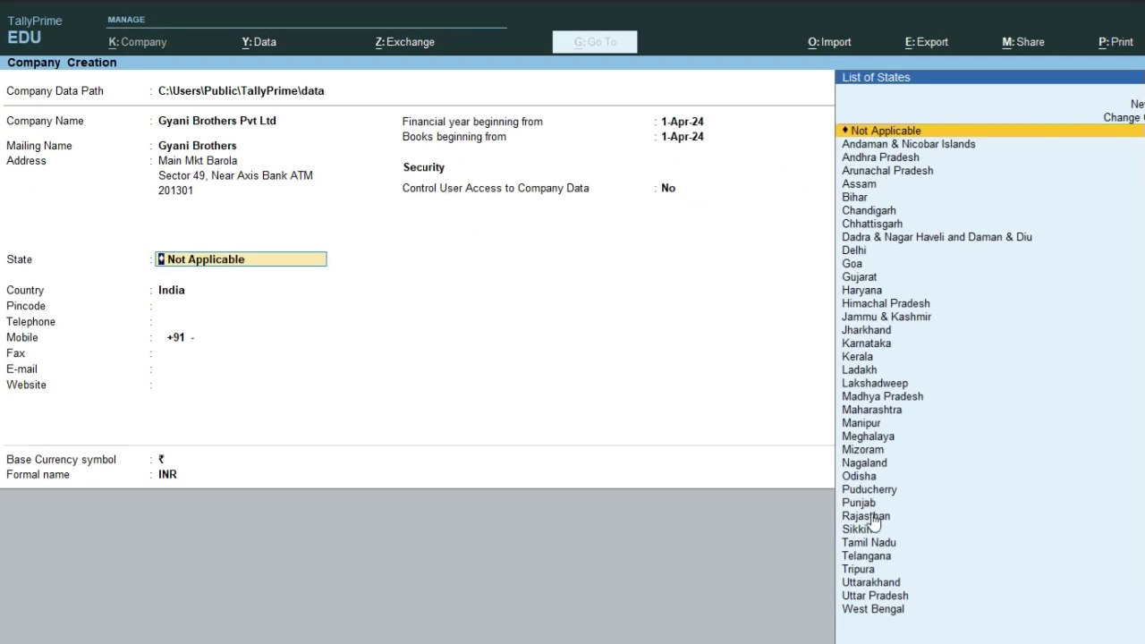
- Set the state to Uttar Pradesh, then enter the company's pincode and telephone number
{"action": "type", "text": "Utt"}
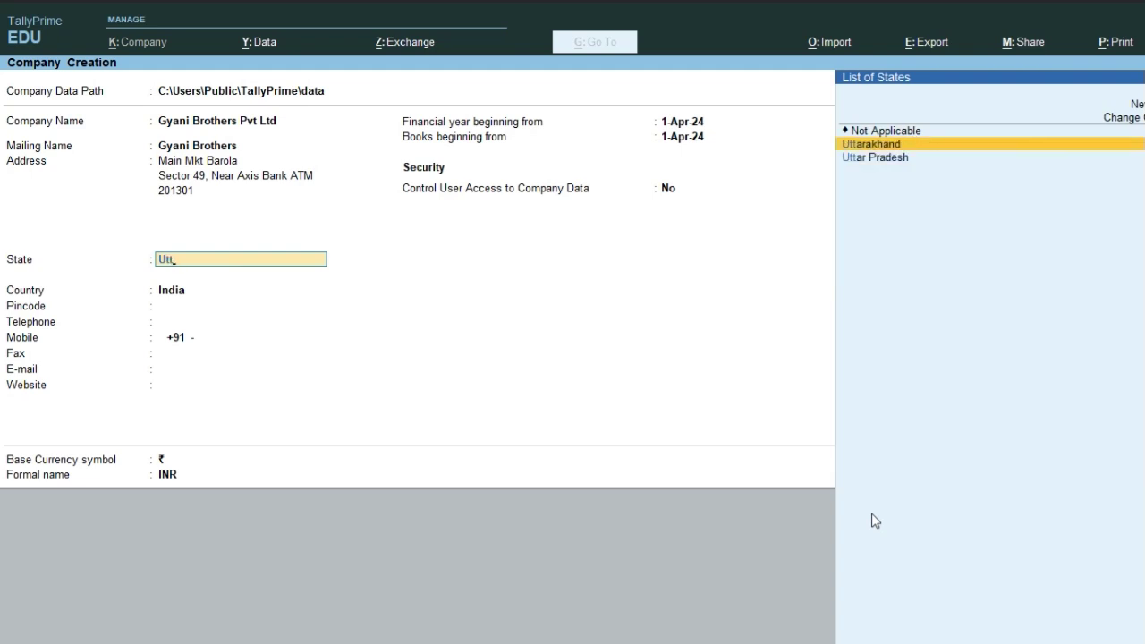
{"action": "key", "text": "Down"}
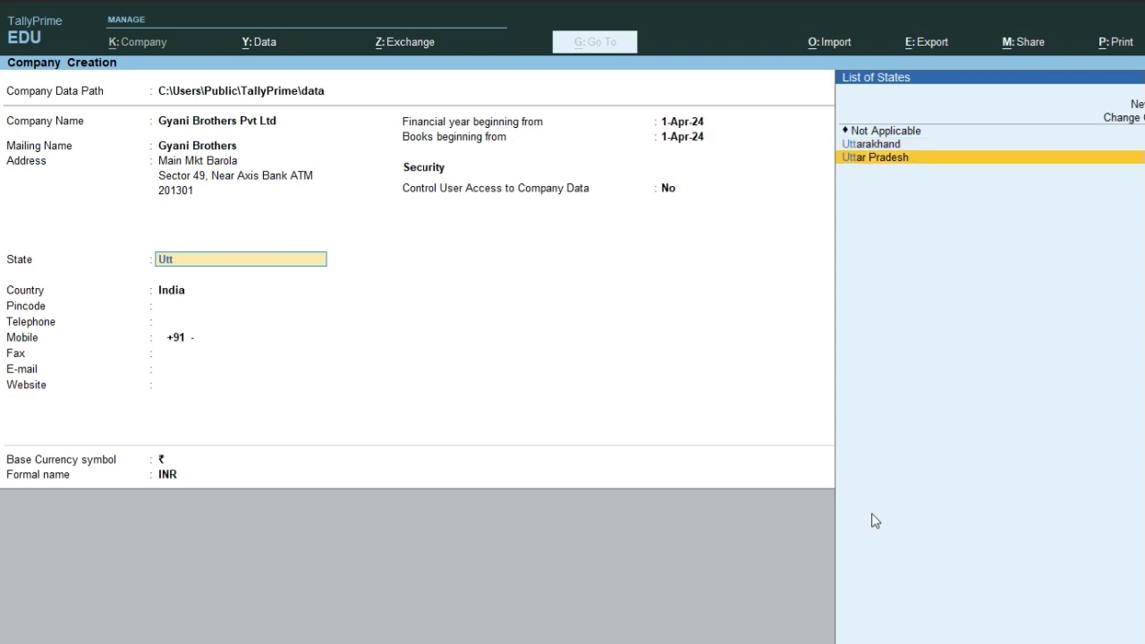
{"action": "key", "text": "Return"}
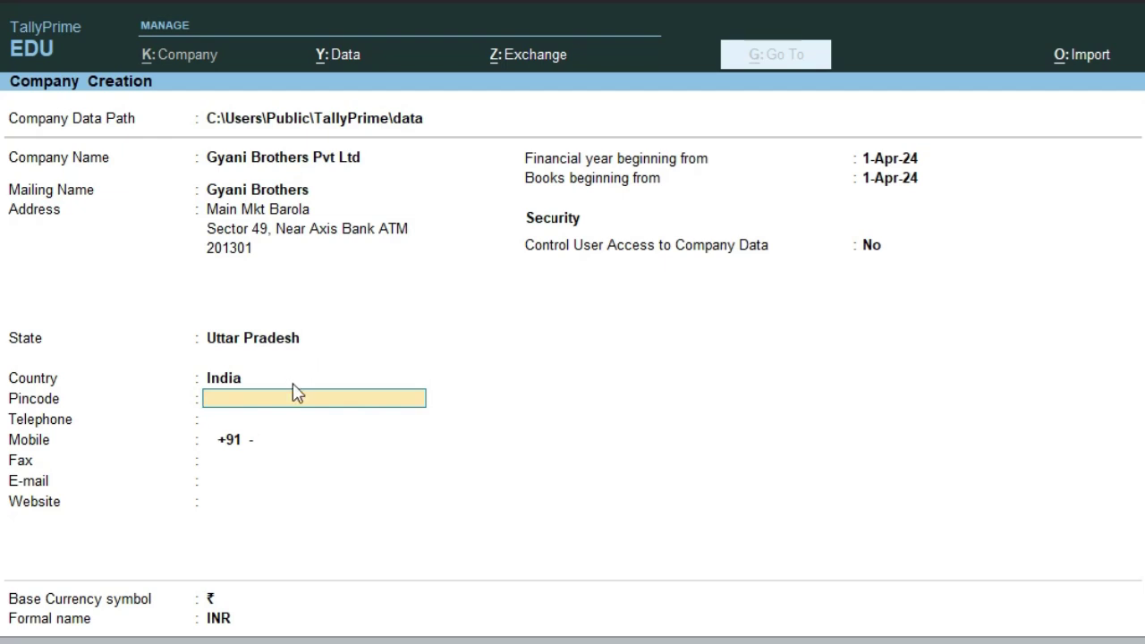
{"action": "type", "text": "201301"}
{"action": "key", "text": "Return"}
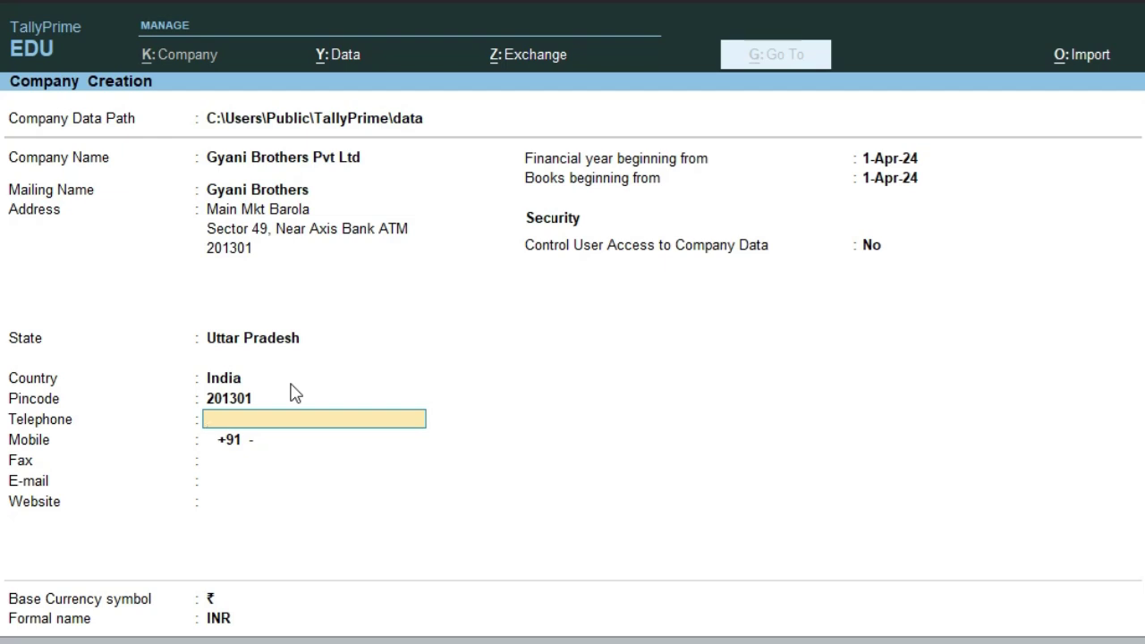
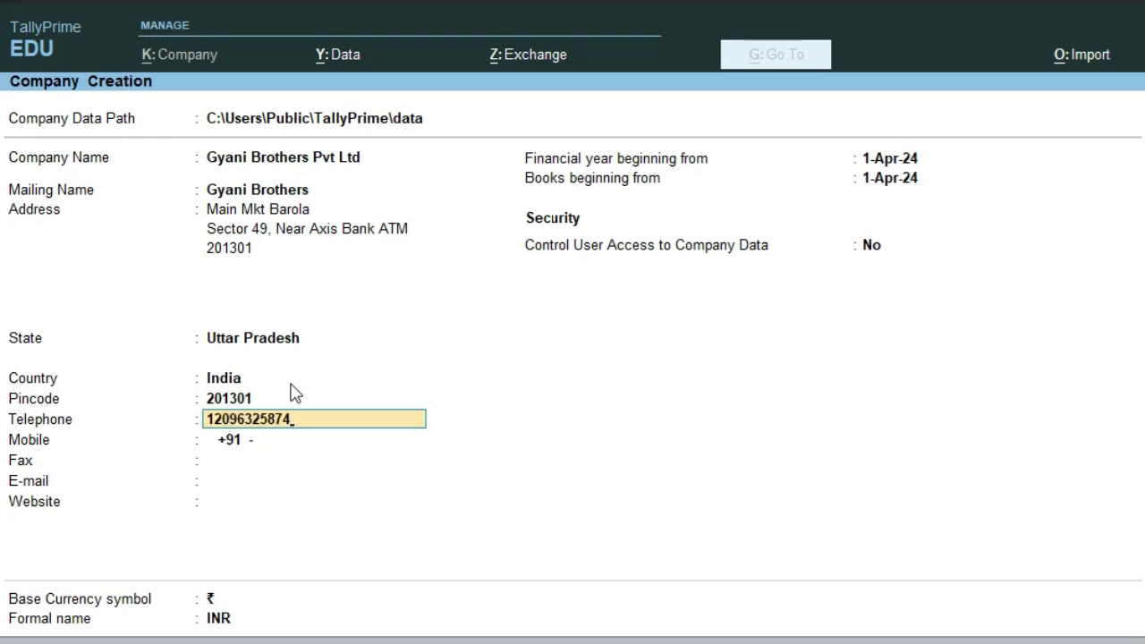
{"action": "key", "text": "Return"}
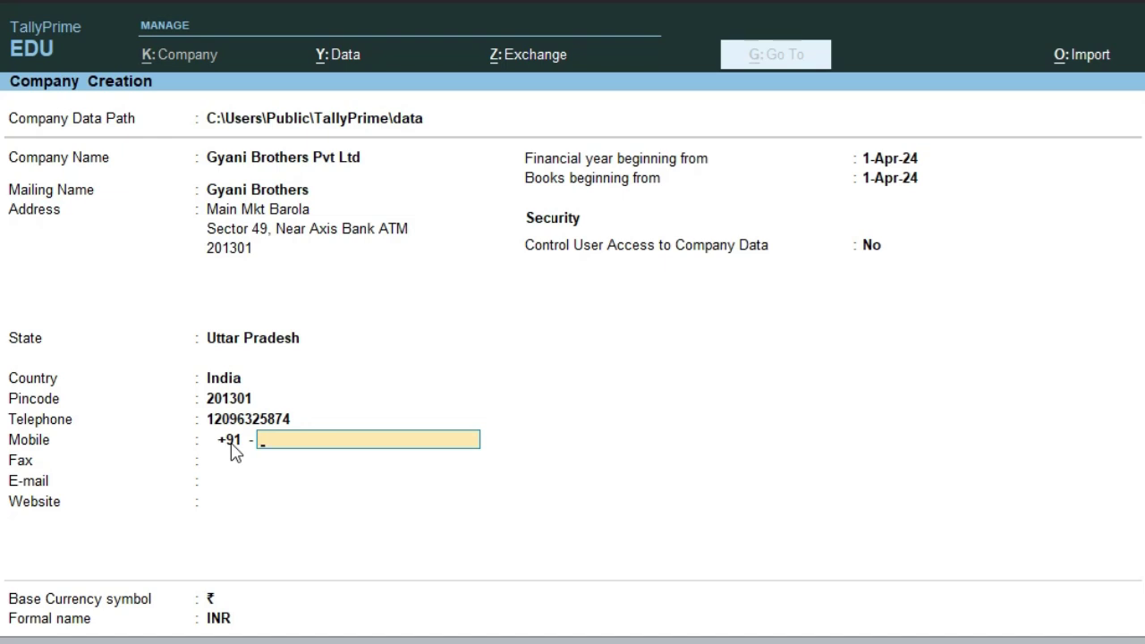
- Enter the company's mobile and fax numbers
{"action": "key", "text": "Return"}
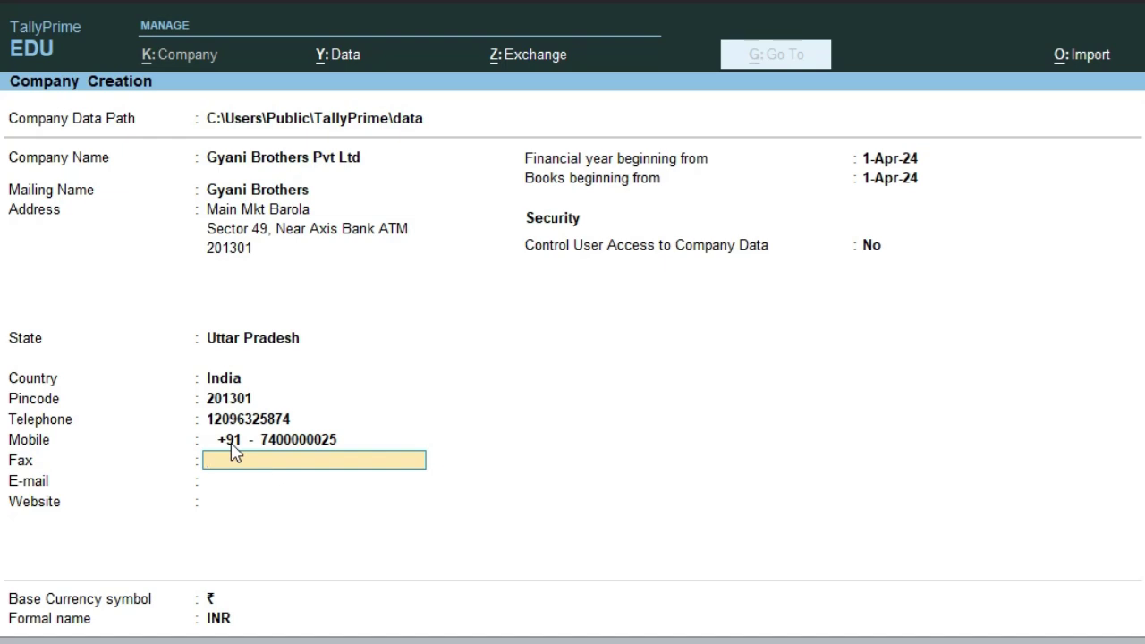
{"action": "key", "text": "Return"}
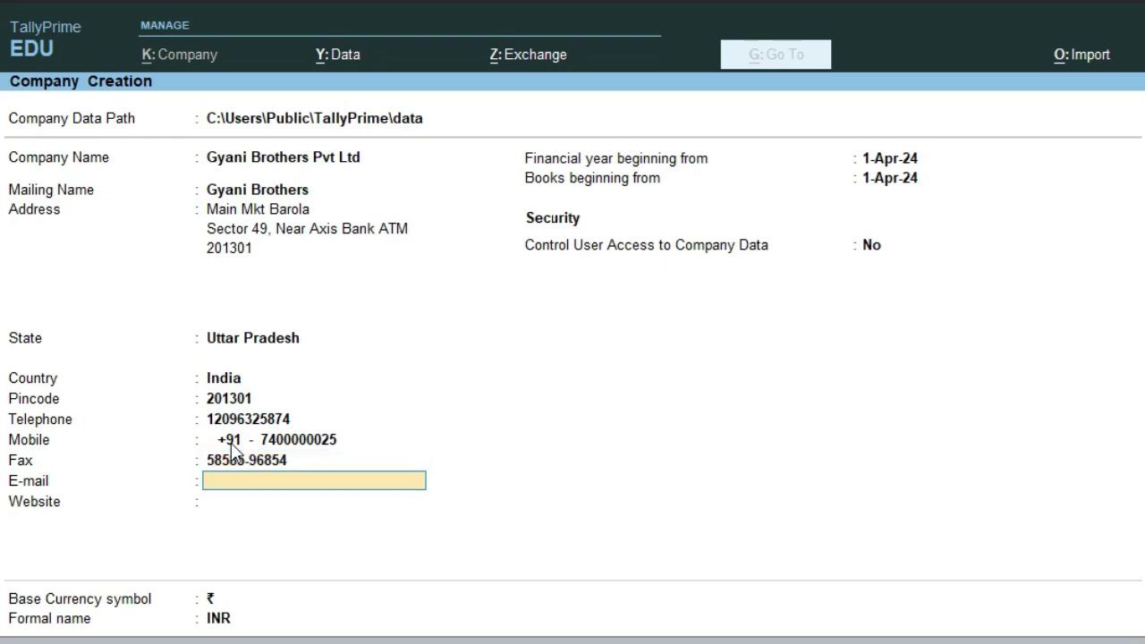
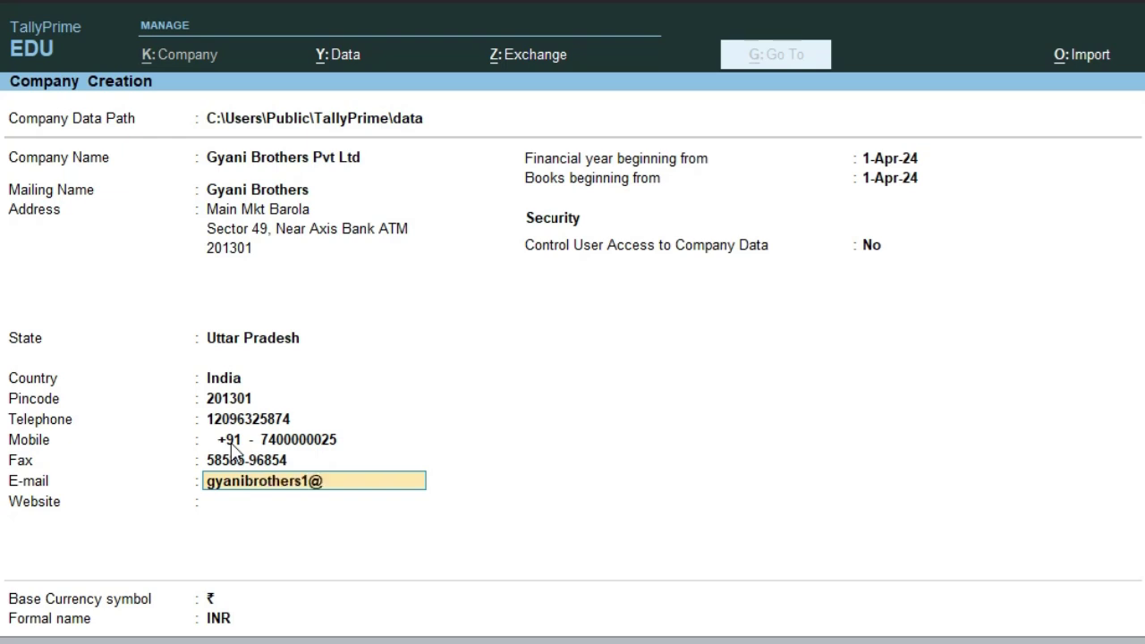
{"action": "key", "text": "Return"}
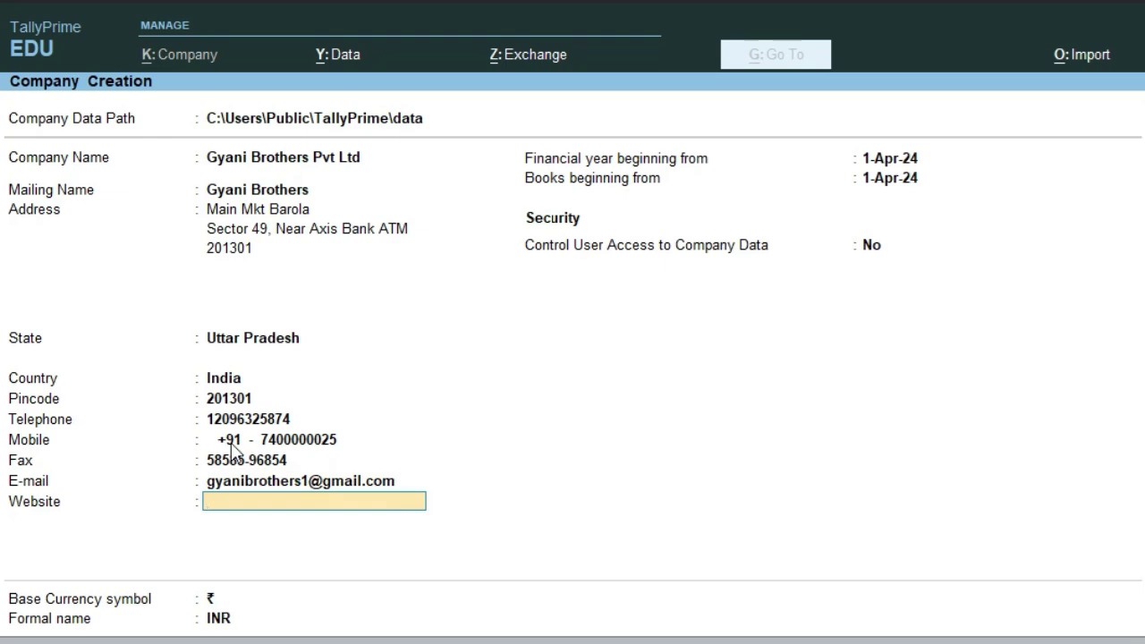
{"action": "type", "text": "www.e1step.com"}
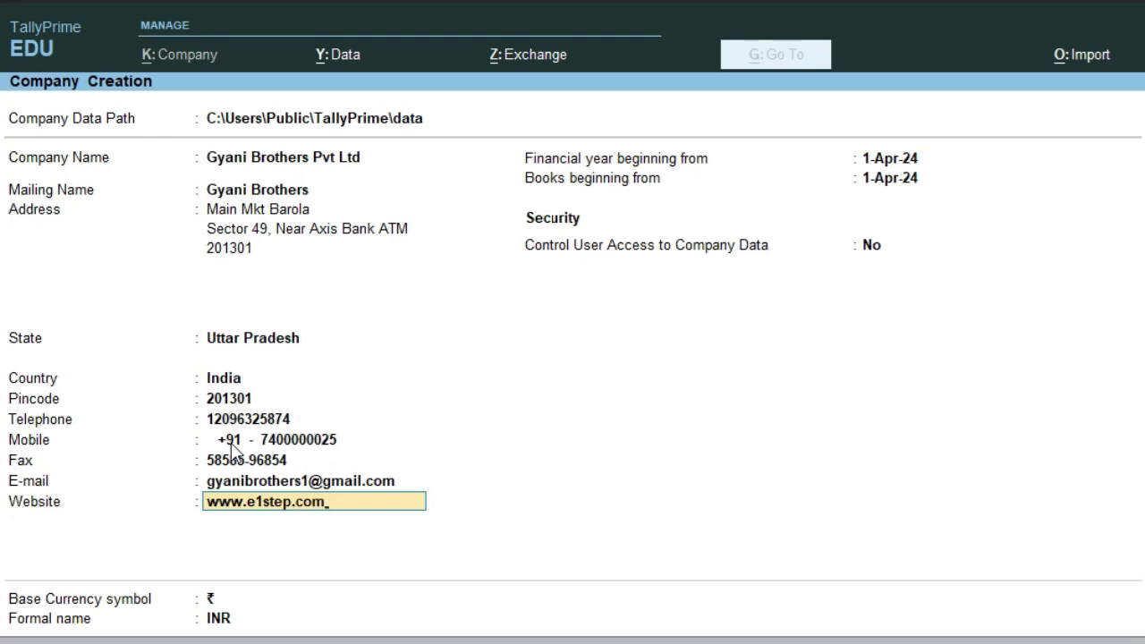
{"action": "key", "text": "Return"}
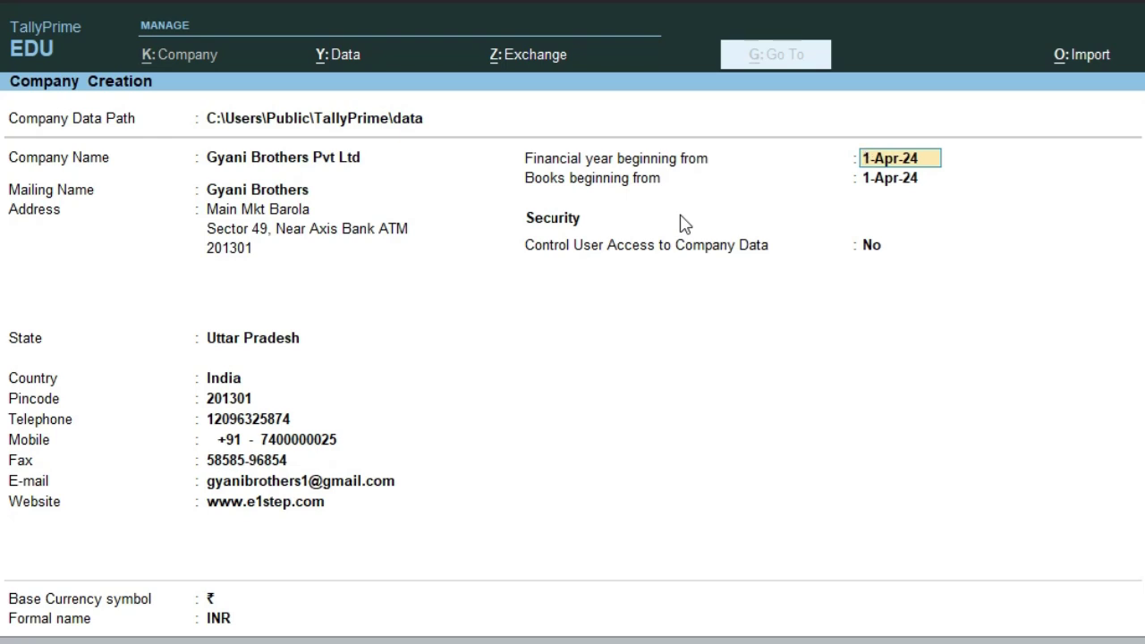
- Keep the 1-Apr-24 financial year, set books beginning to 1-Jun-24, and leave user access control at No
{"action": "key", "text": "Return"}
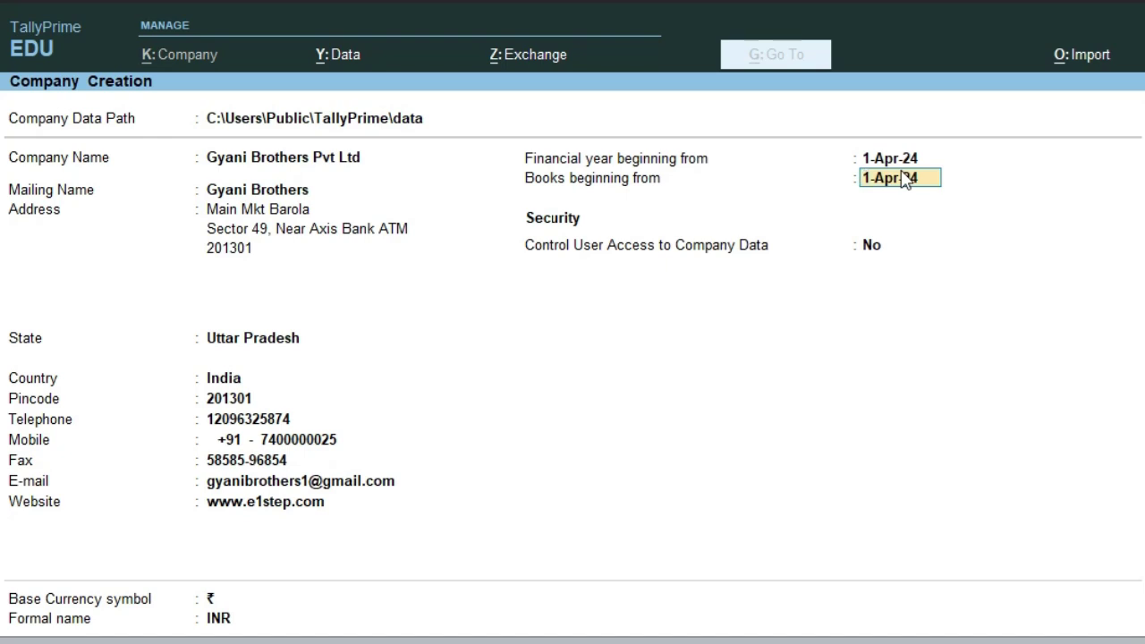
{"action": "type", "text": "1-6-24"}
{"action": "key", "text": "Return"}
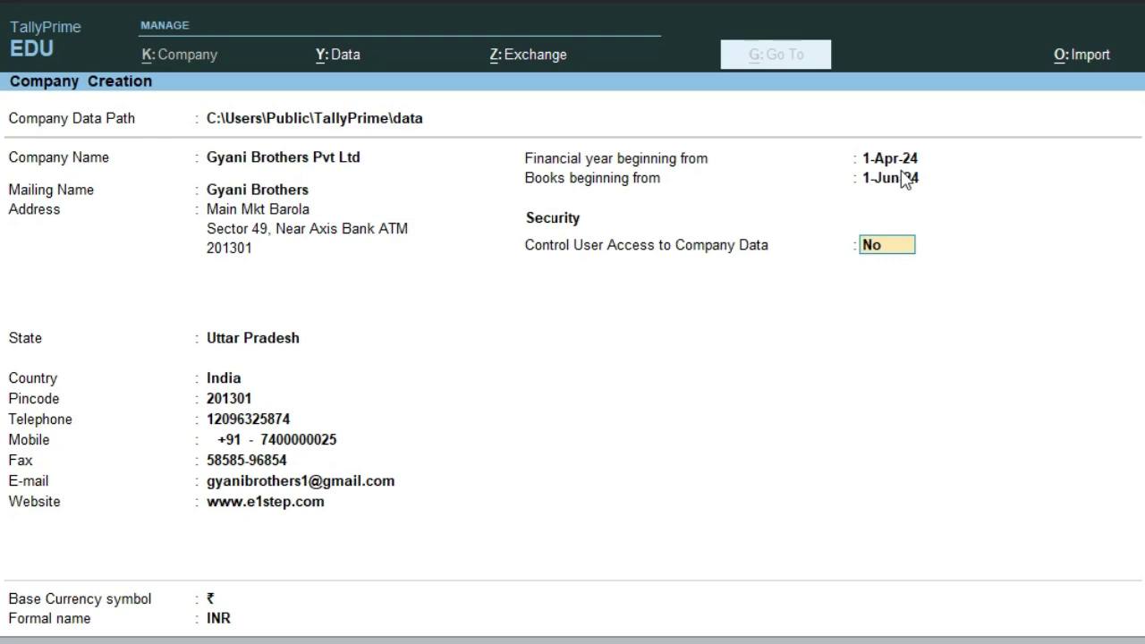
{"action": "key", "text": "Return"}
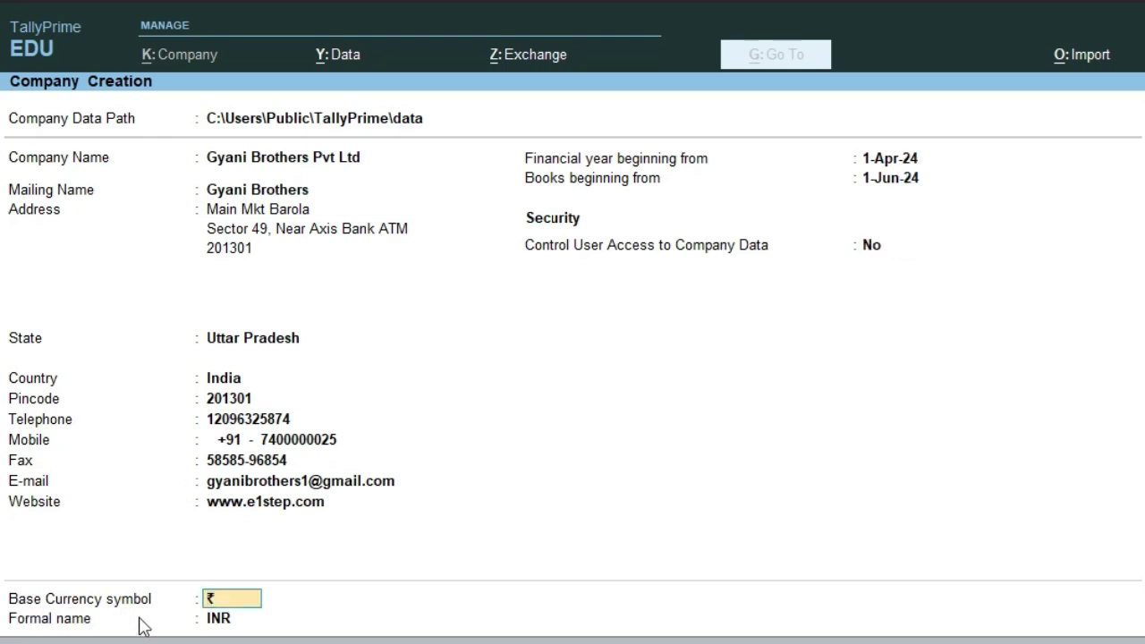
{"action": "key", "text": "BackSpace"}
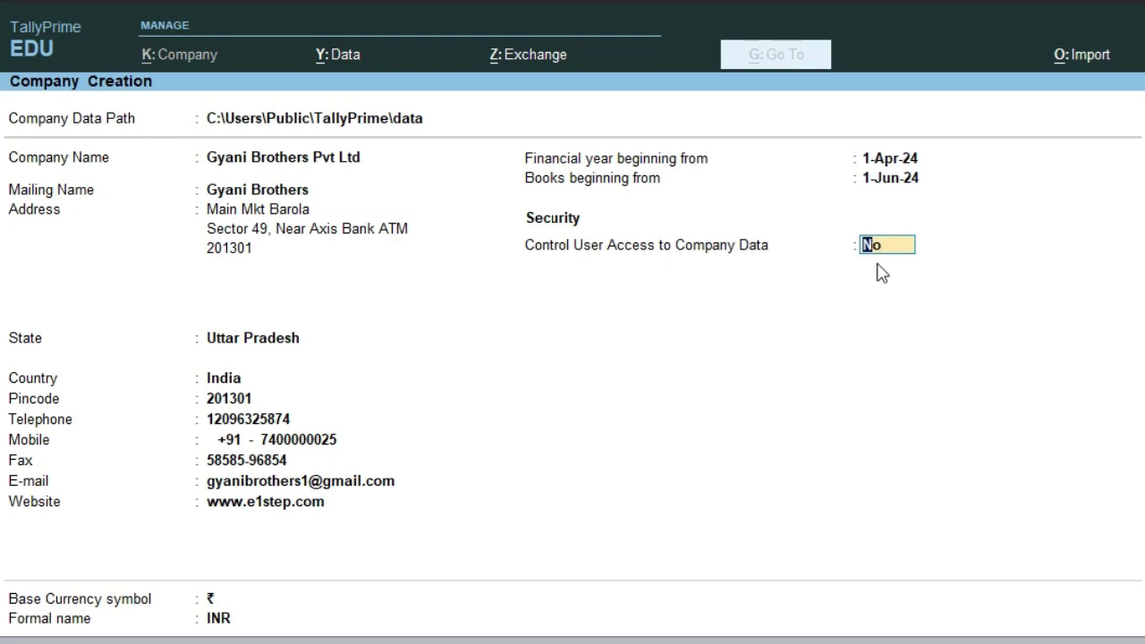
{"action": "key", "text": "Return"}
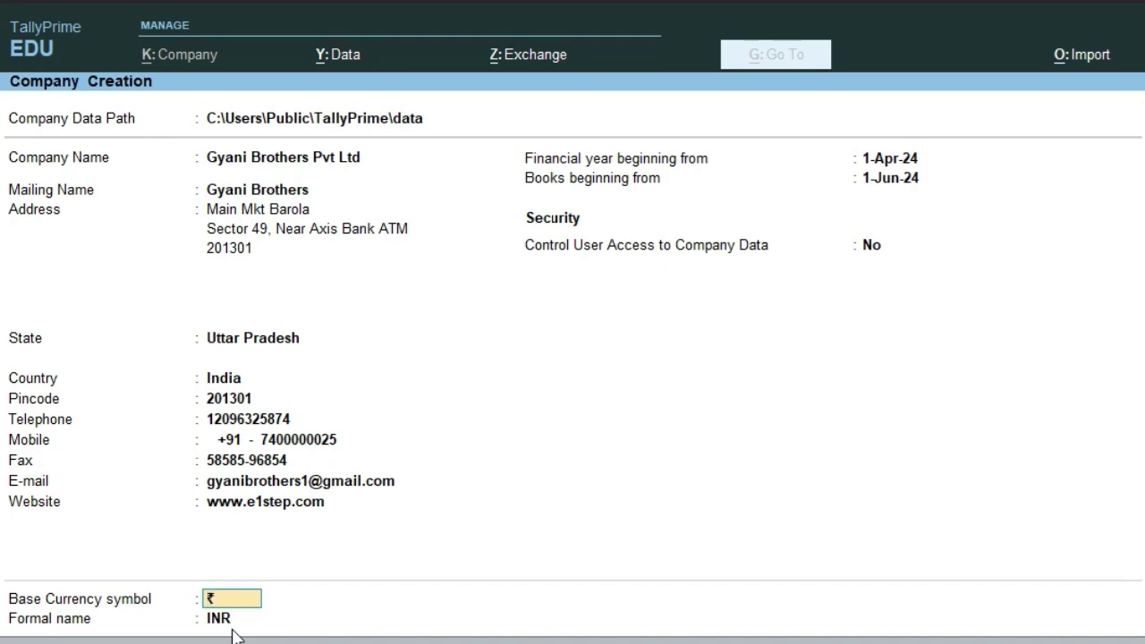
{"action": "key", "text": "Return"}
{"action": "key", "text": "Return"}
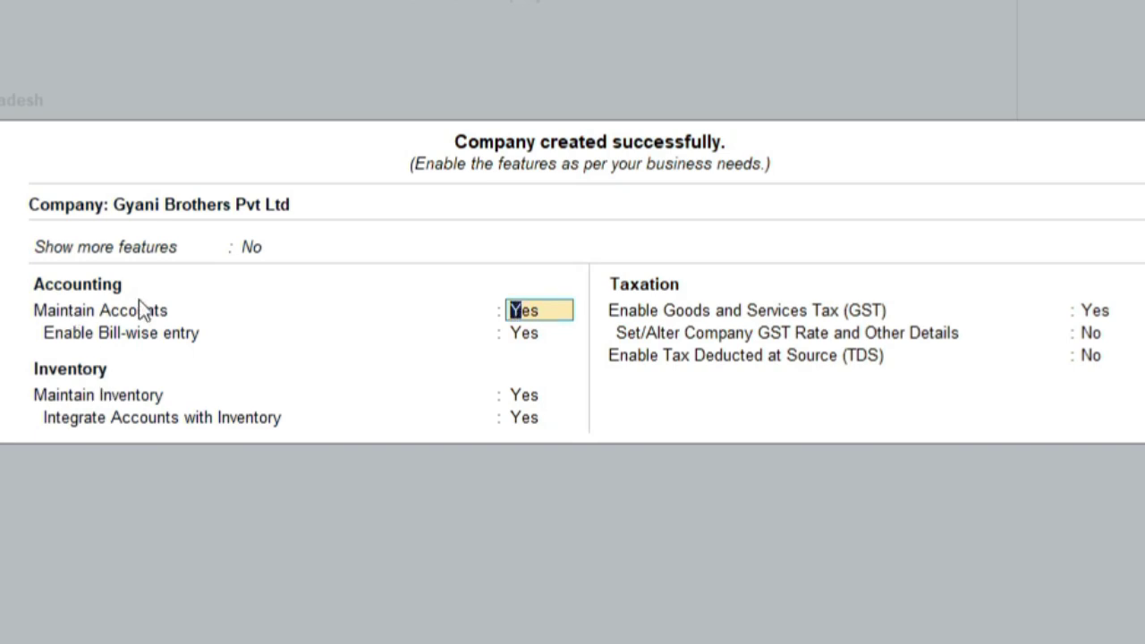
- Keep accounts enabled and set Maintain Inventory to Yes, correcting an accidental No
{"action": "key", "text": "Return"}
{"action": "key", "text": "Return"}
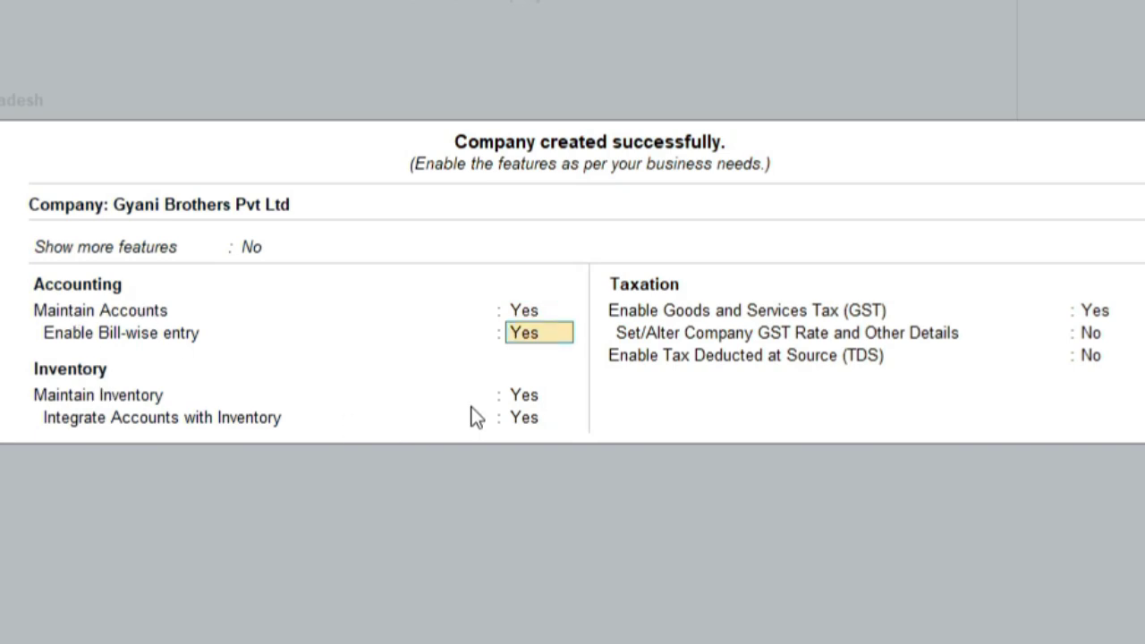
{"action": "type", "text": "n"}
{"action": "key", "text": "Return"}
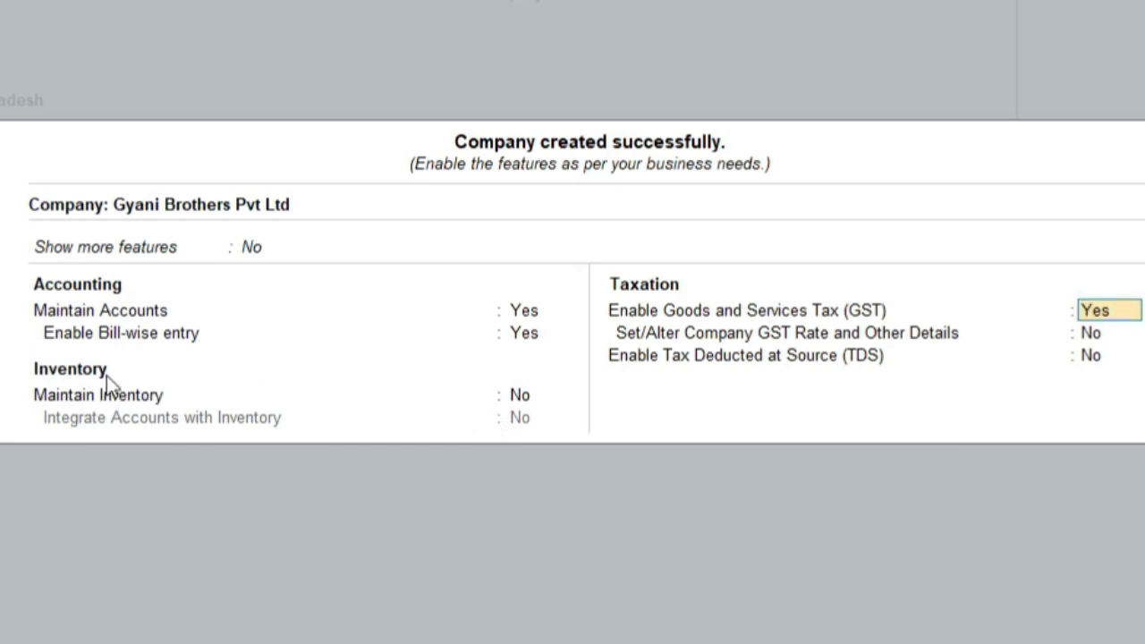
{"action": "left_click", "coordinate": [520, 399]}
{"action": "type", "text": "ye"}
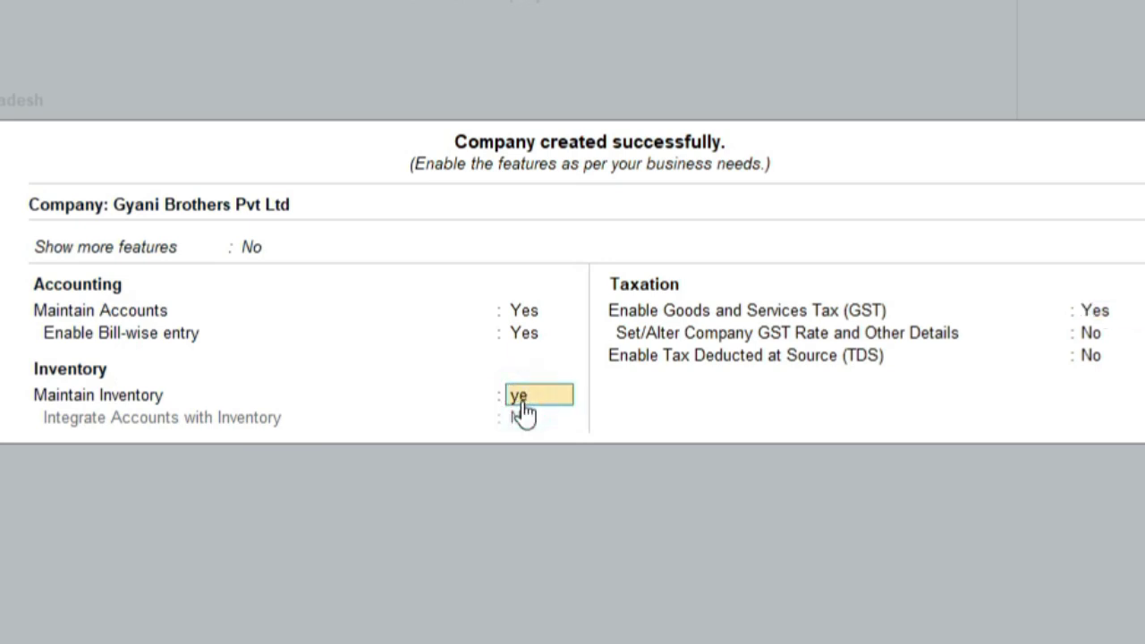
{"action": "key", "text": "Return"}
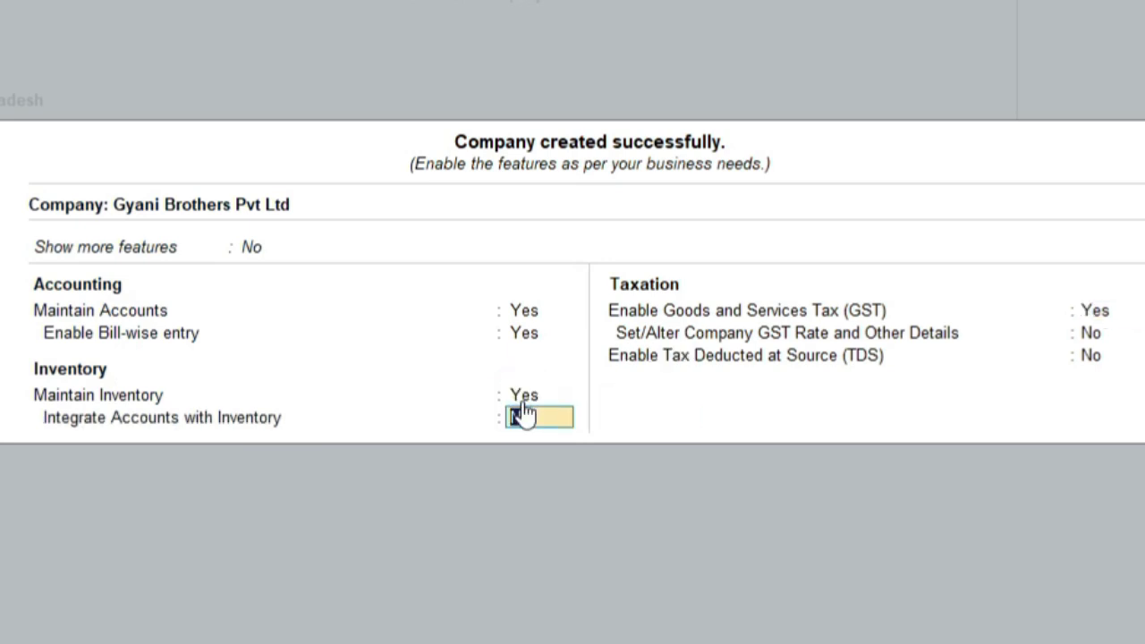
- Keep accounts integrated with inventory, turn GST off, and leave TDS at No
{"action": "key", "text": "Return"}
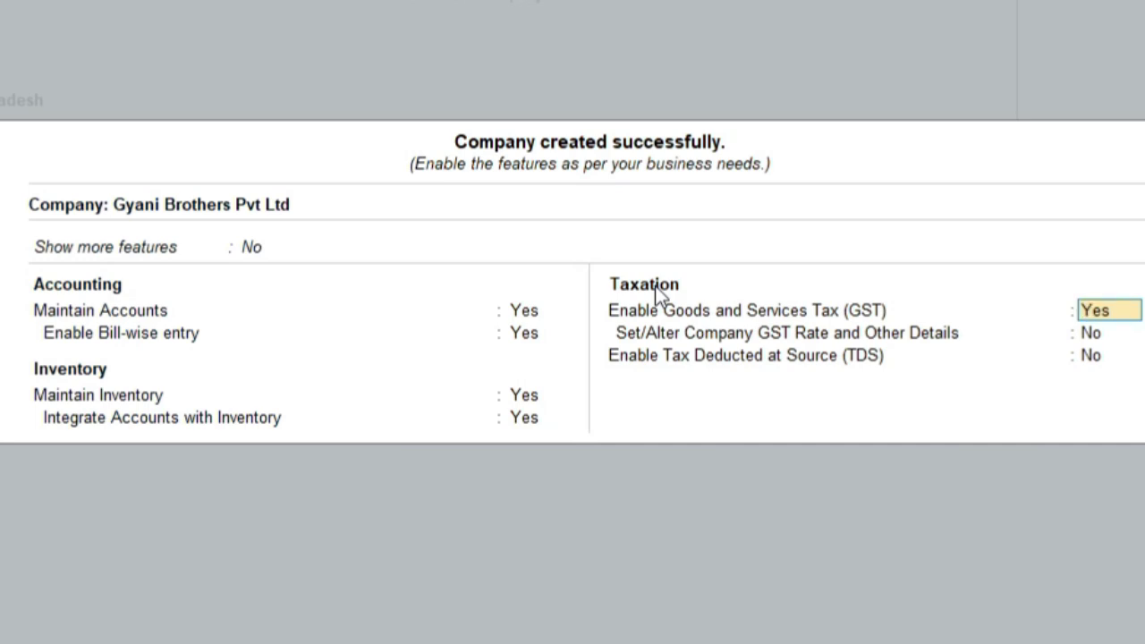
{"action": "type", "text": "n"}
{"action": "key", "text": "Return"}
{"action": "key", "text": "Return"}
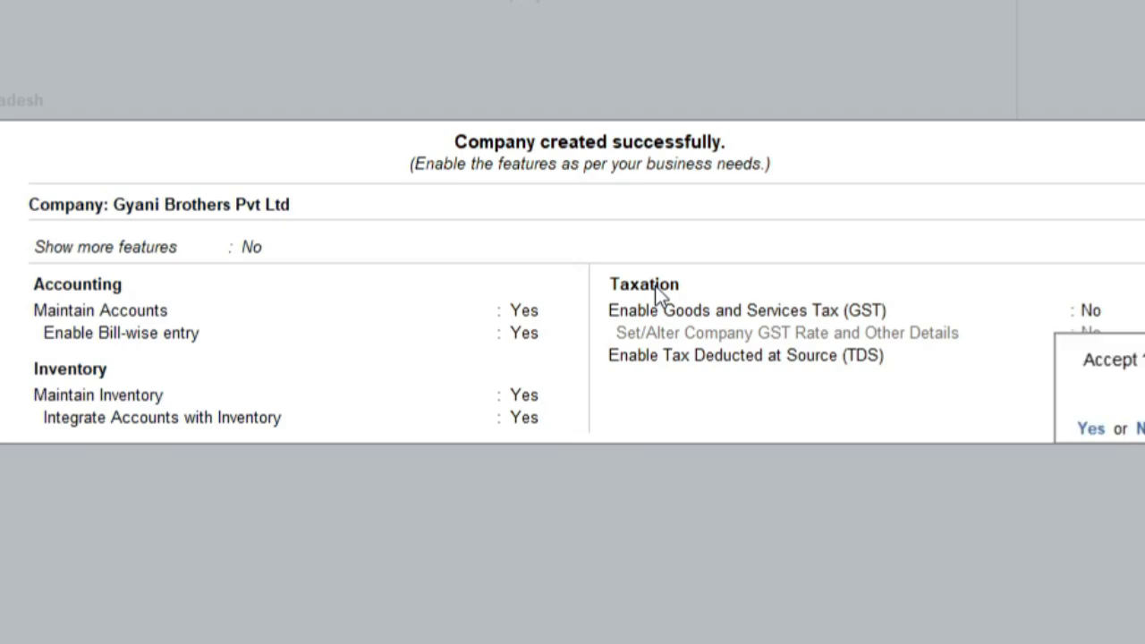
{"action": "key", "text": "Return"}
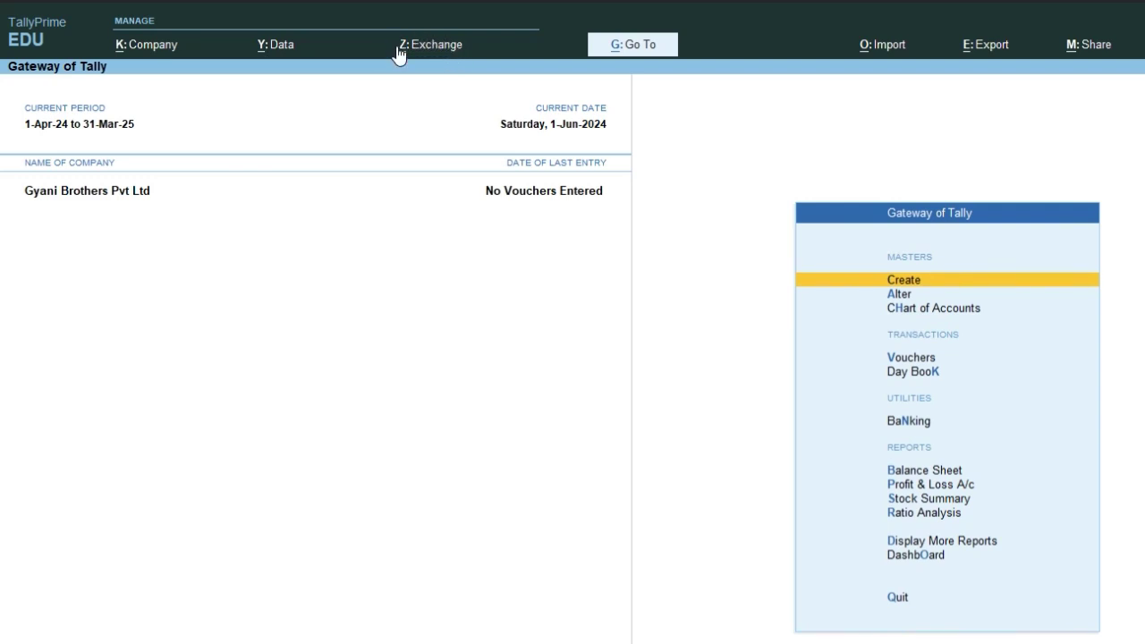
- Open the Day Book for Gyani Brothers Pvt Ltd to confirm there are no vouchers yet
{"action": "key", "text": "k"}
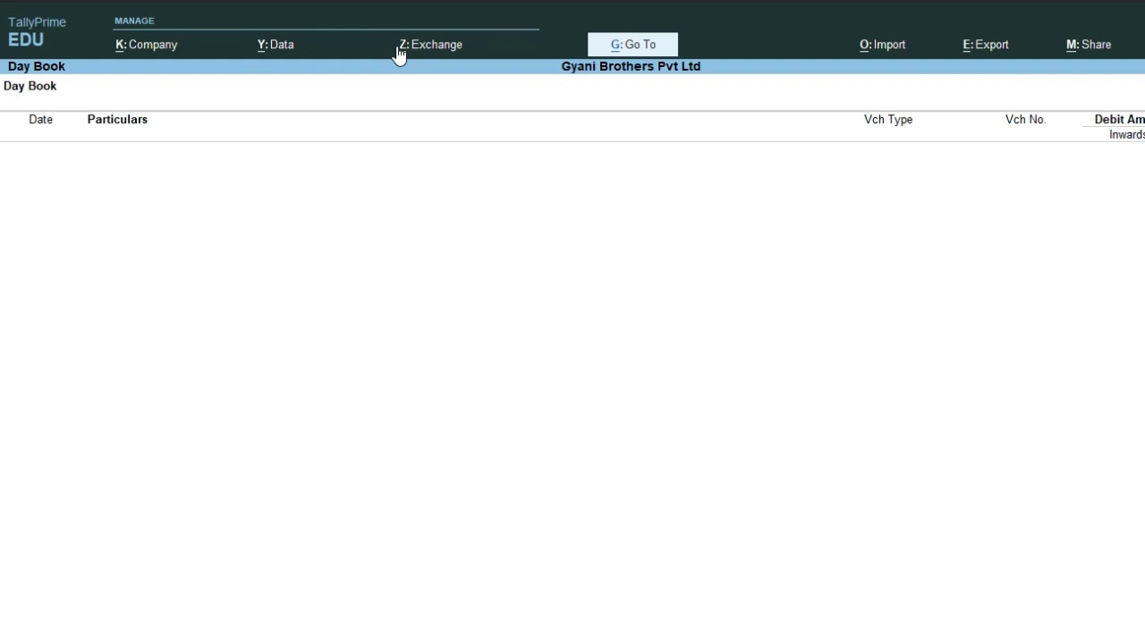
- Close the empty Day Book and return to the Gateway of Tally
{"action": "key", "text": "Escape"}
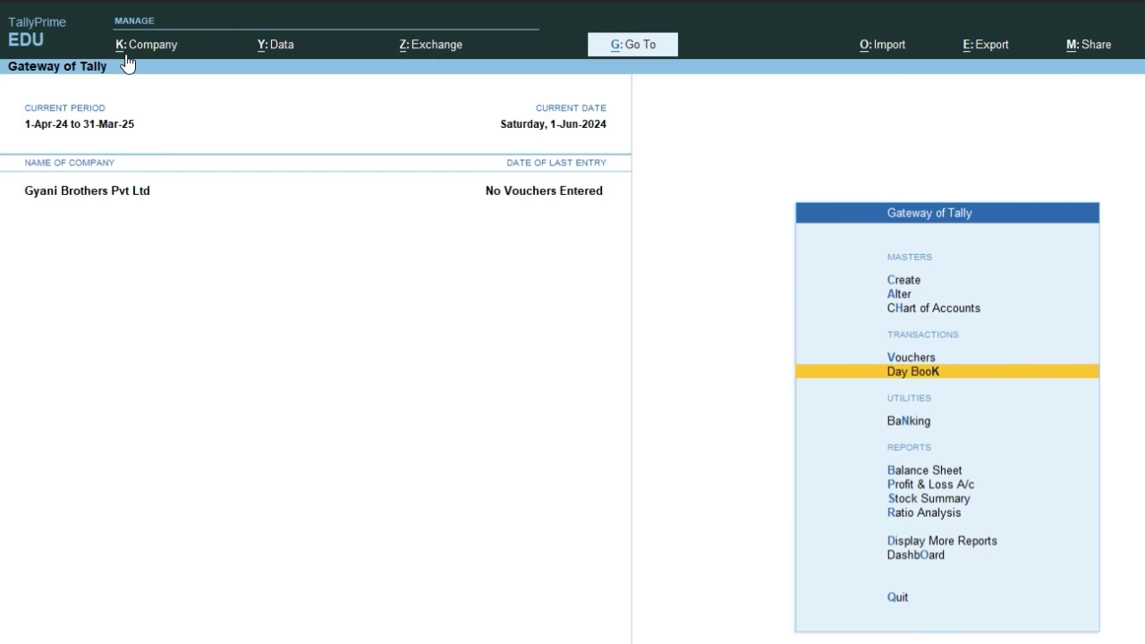
- Choose Alter from the Company menu to open Gyani Brothers Pvt Ltd's alteration form
{"action": "left_click", "coordinate": [126, 62]}
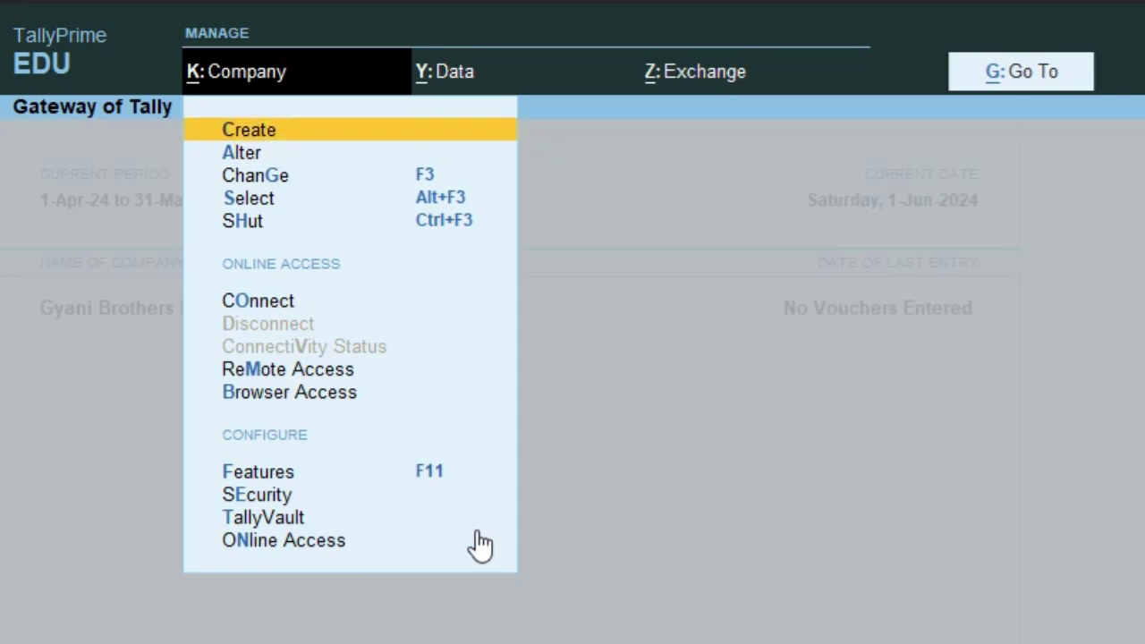
{"action": "key", "text": "Down"}
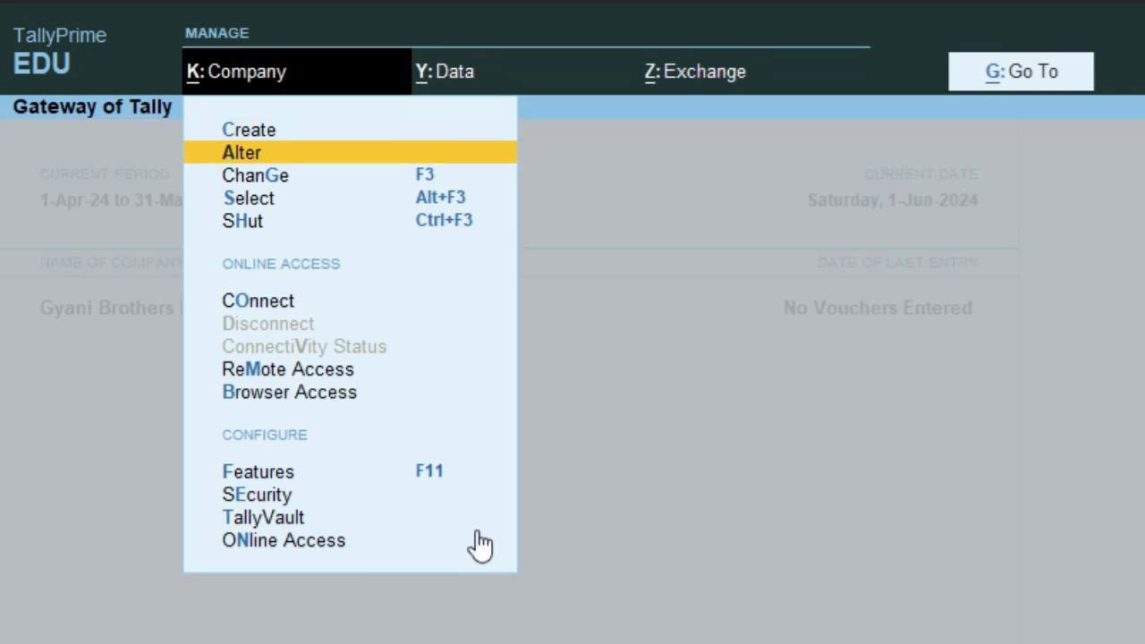
{"action": "key", "text": "Down"}
{"action": "key", "text": "Down"}
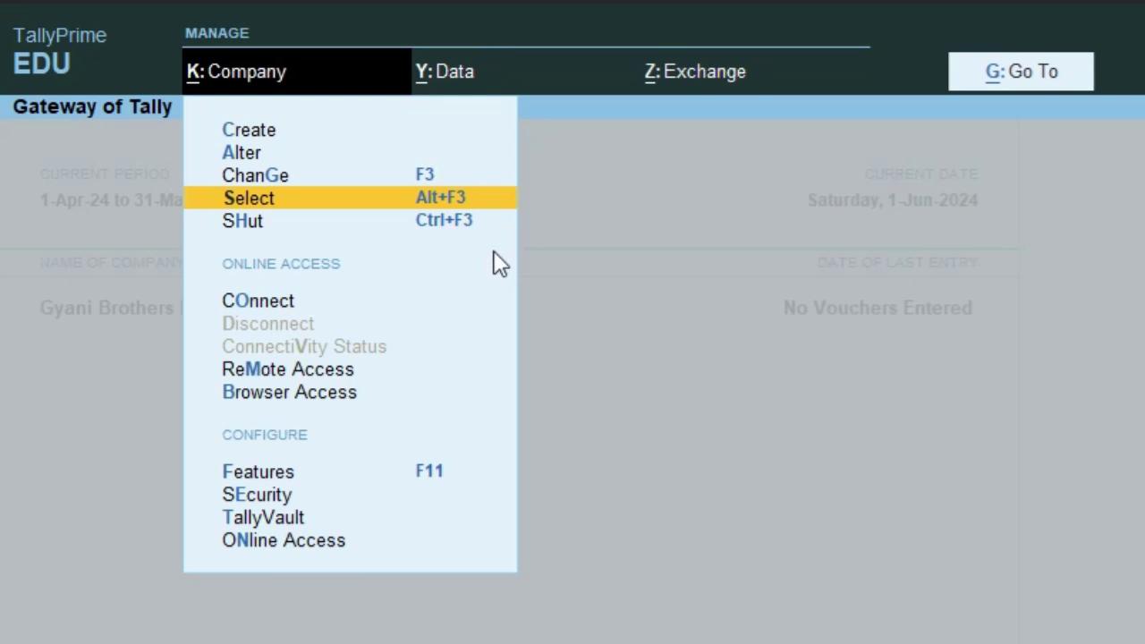
{"action": "key", "text": "Up"}
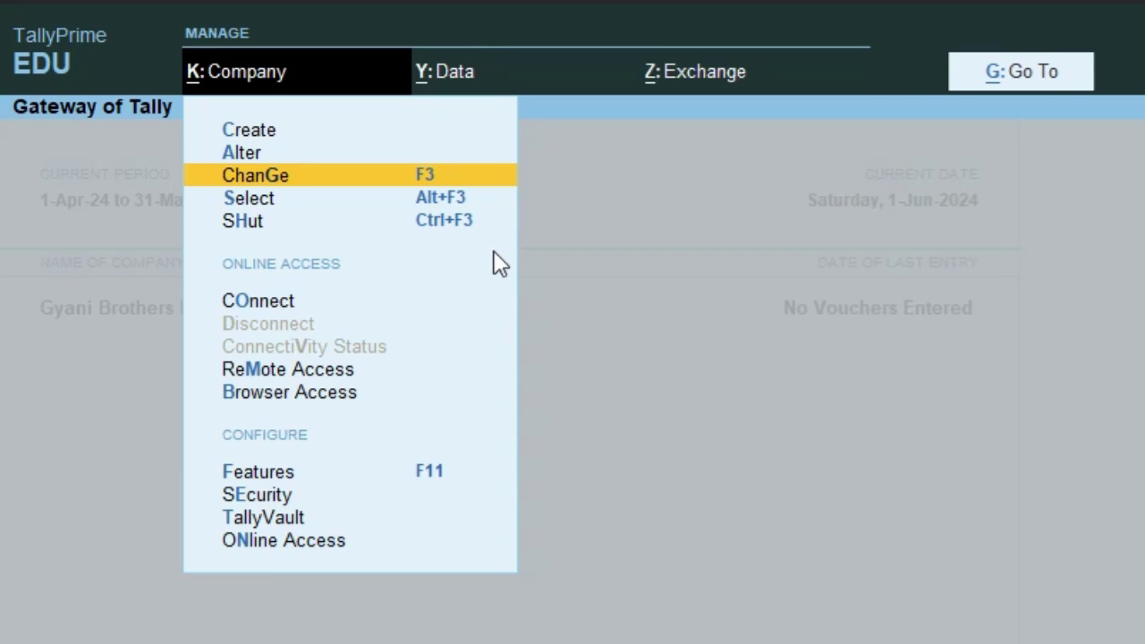
{"action": "key", "text": "Up"}
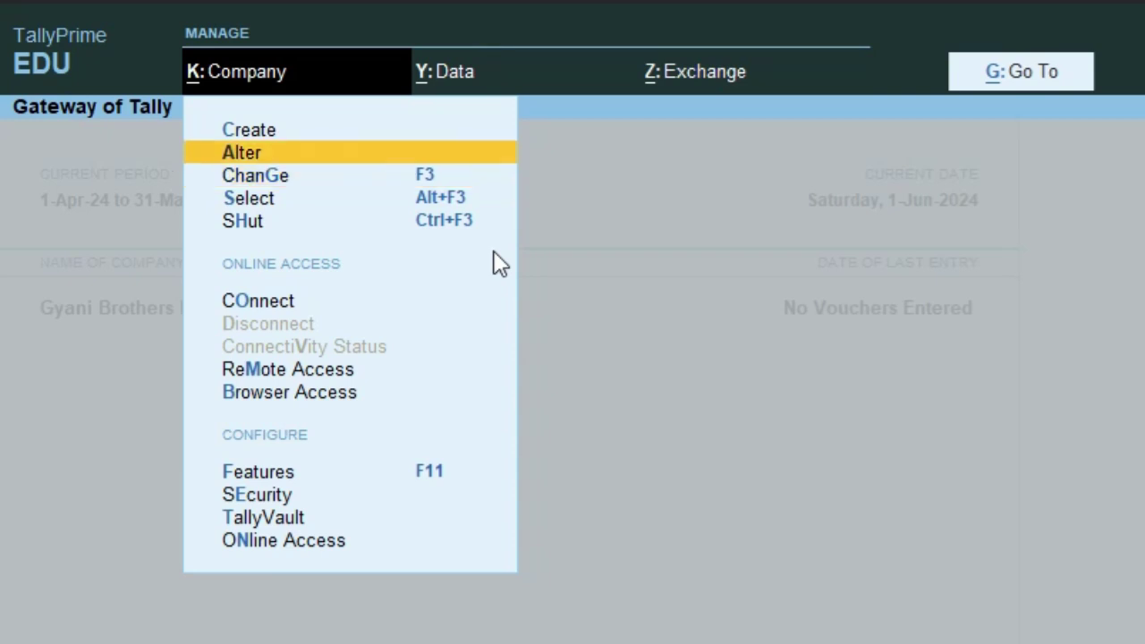
{"action": "key", "text": "Return"}
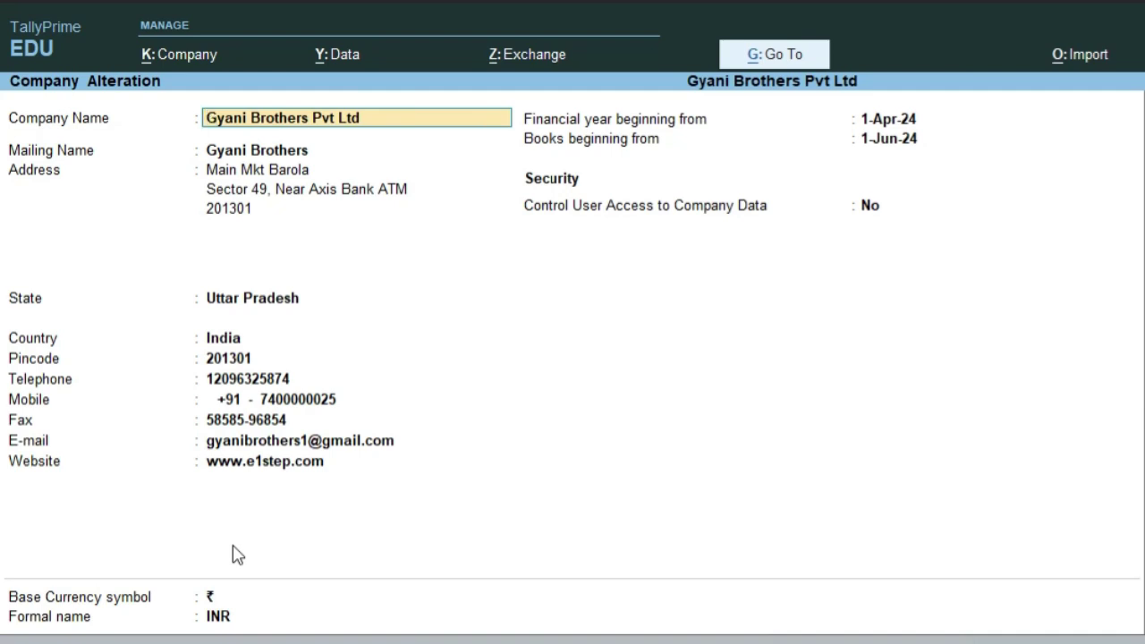
- In F12 configuration, set Provide Contact Details and Use User Access Control to No
{"action": "key", "text": "F12"}
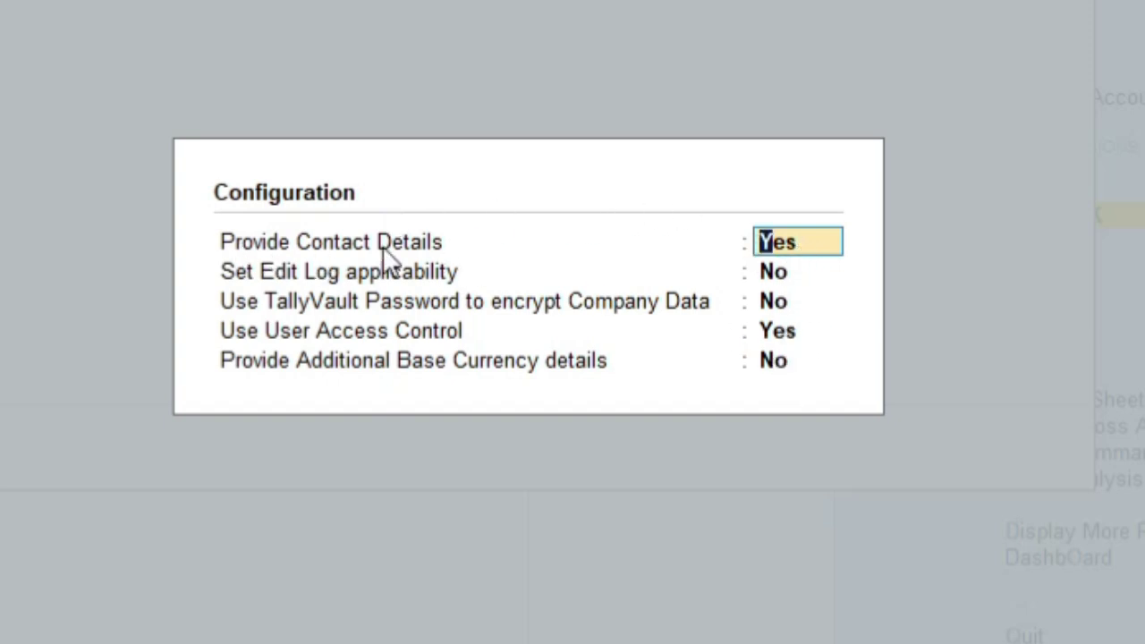
{"action": "type", "text": "n"}
{"action": "key", "text": "Return"}
{"action": "key", "text": "Return"}
{"action": "key", "text": "Return"}
{"action": "key", "text": "Return"}
{"action": "key", "text": "Return"}
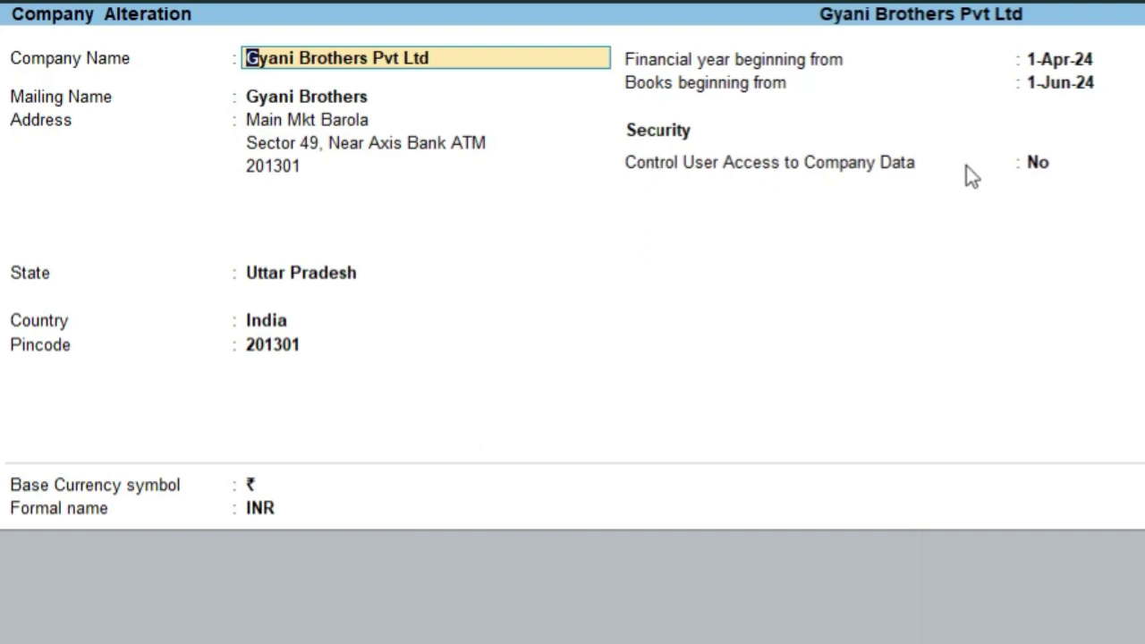
{"action": "key", "text": "F12"}
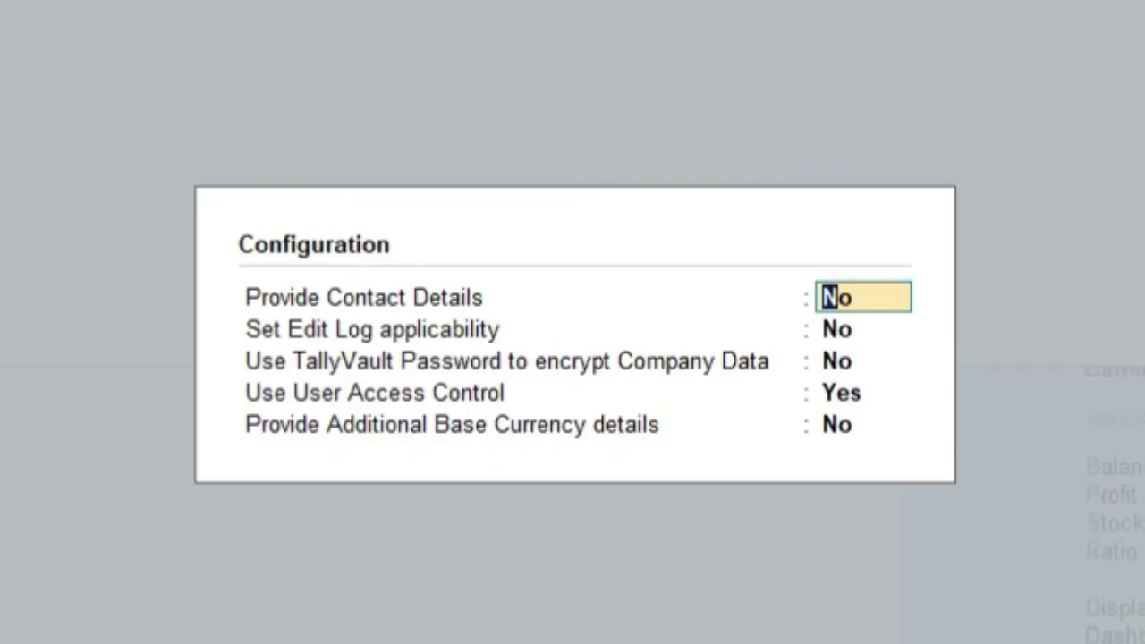
{"action": "key", "text": "Return"}
{"action": "key", "text": "Return"}
{"action": "key", "text": "Return"}
{"action": "type", "text": "n"}
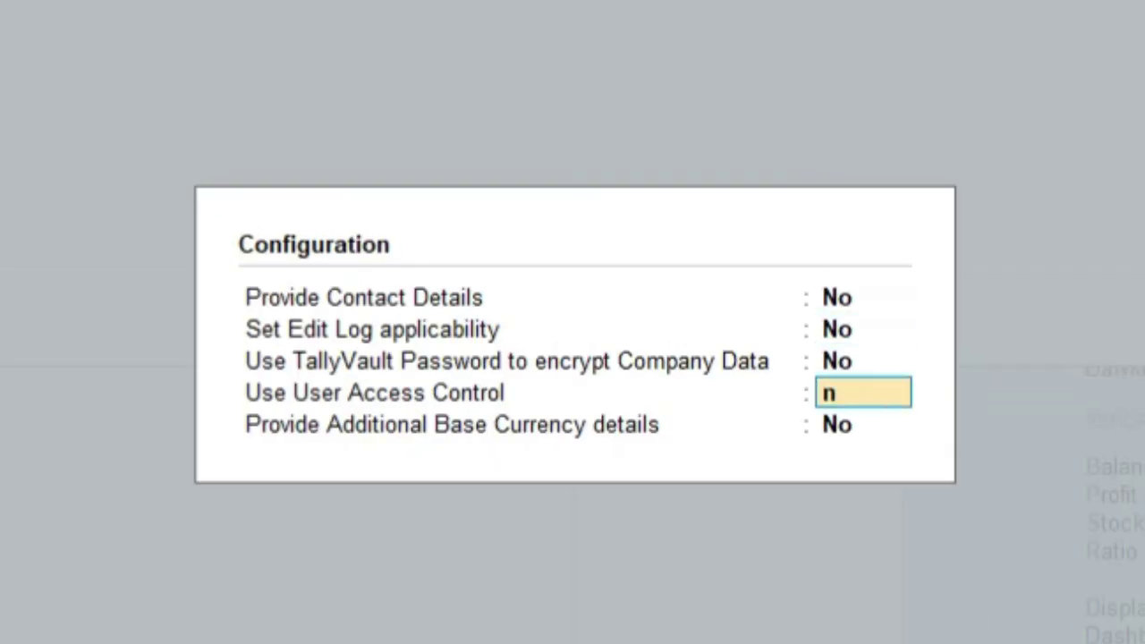
{"action": "key", "text": "Return"}
{"action": "key", "text": "Return"}
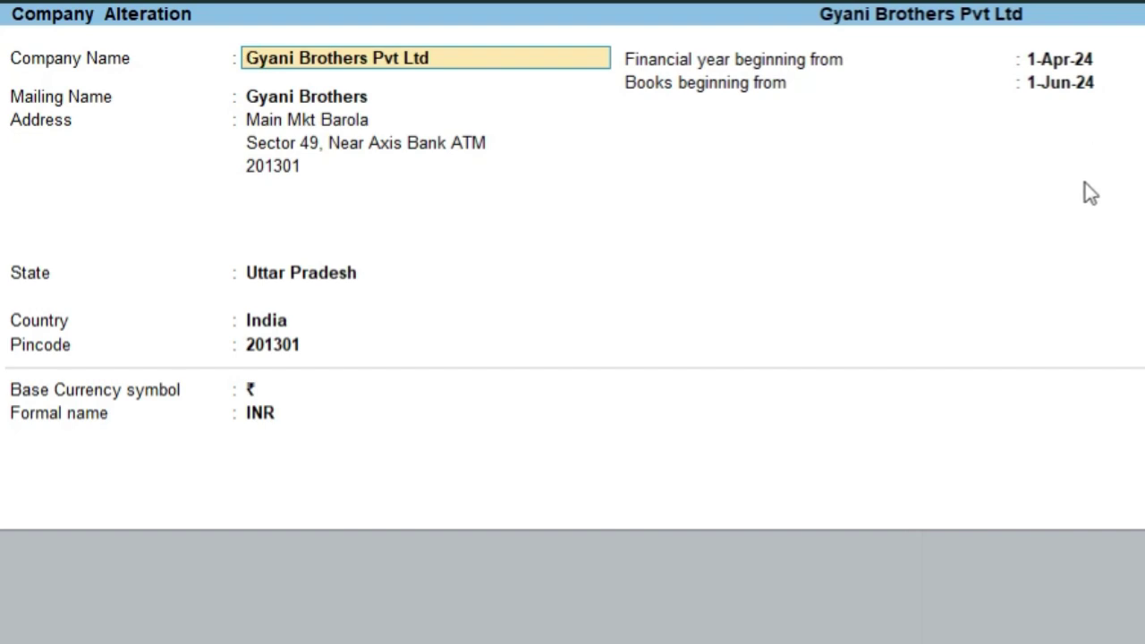
- Set Provide Additional Base Currency details to Yes in F12 configuration
{"action": "key", "text": "F12"}
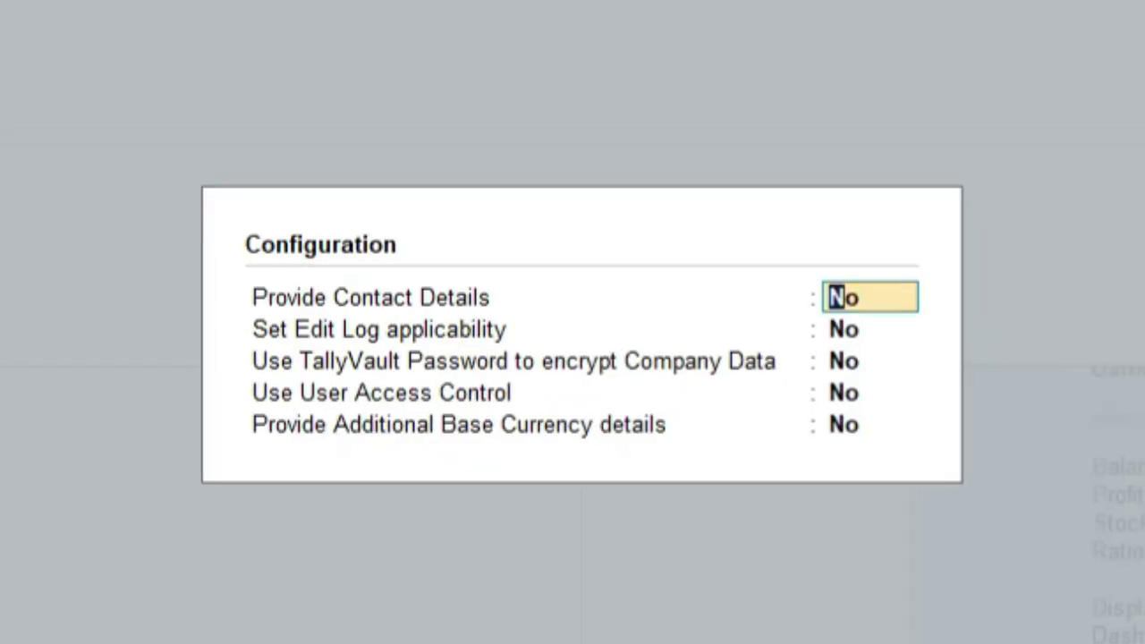
{"action": "key", "text": "Return"}
{"action": "key", "text": "Return"}
{"action": "key", "text": "Return"}
{"action": "key", "text": "Return"}
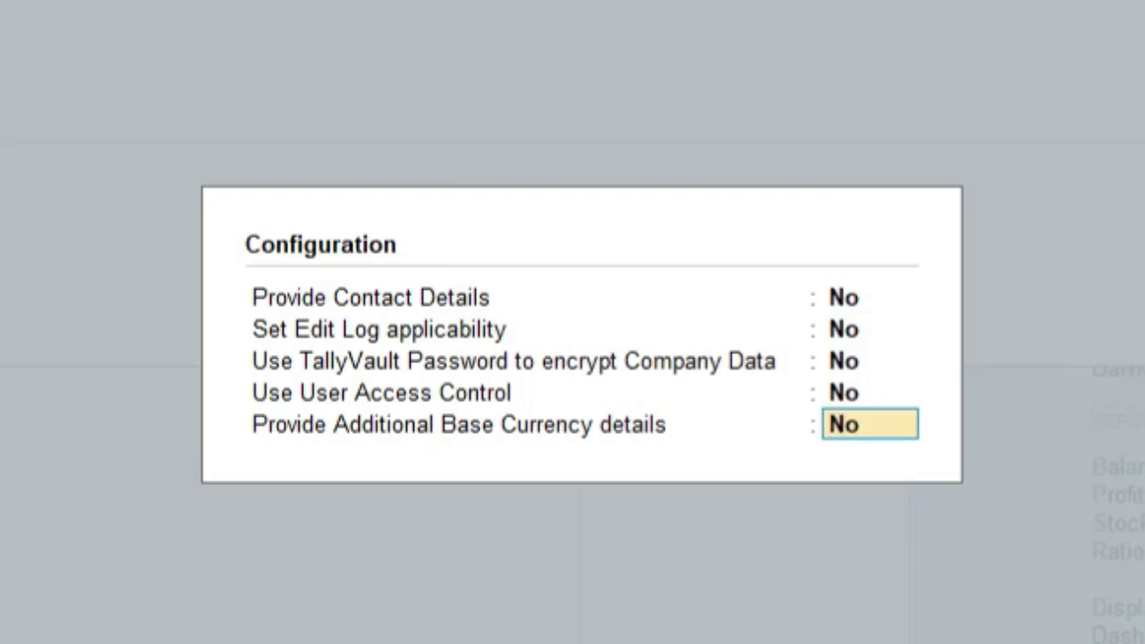
{"action": "type", "text": "y"}
{"action": "key", "text": "Return"}
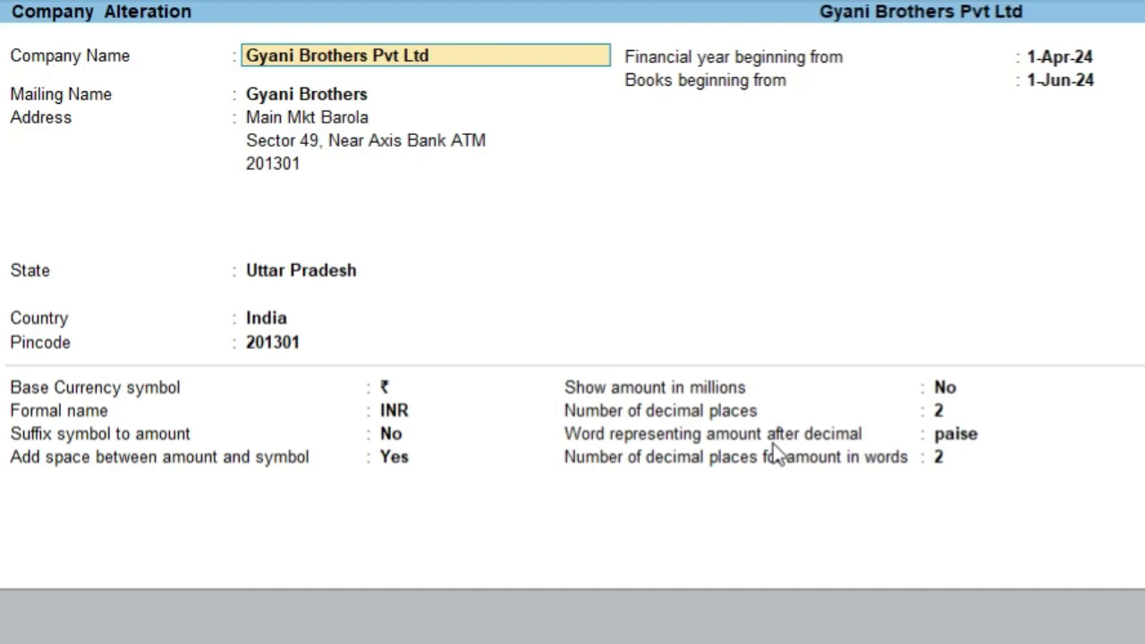
- Reconfigure F12 to hide additional base currency details and show contact details again
{"action": "key", "text": "F12"}
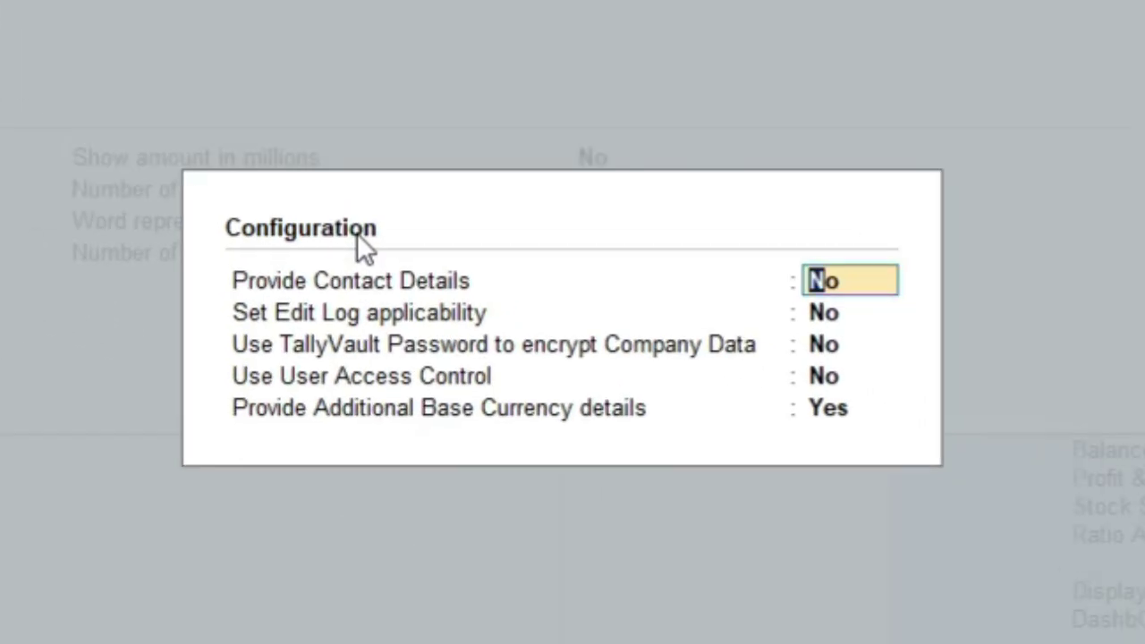
{"action": "key", "text": "Down"}
{"action": "key", "text": "Down"}
{"action": "key", "text": "Down"}
{"action": "key", "text": "Down"}
{"action": "type", "text": "n"}
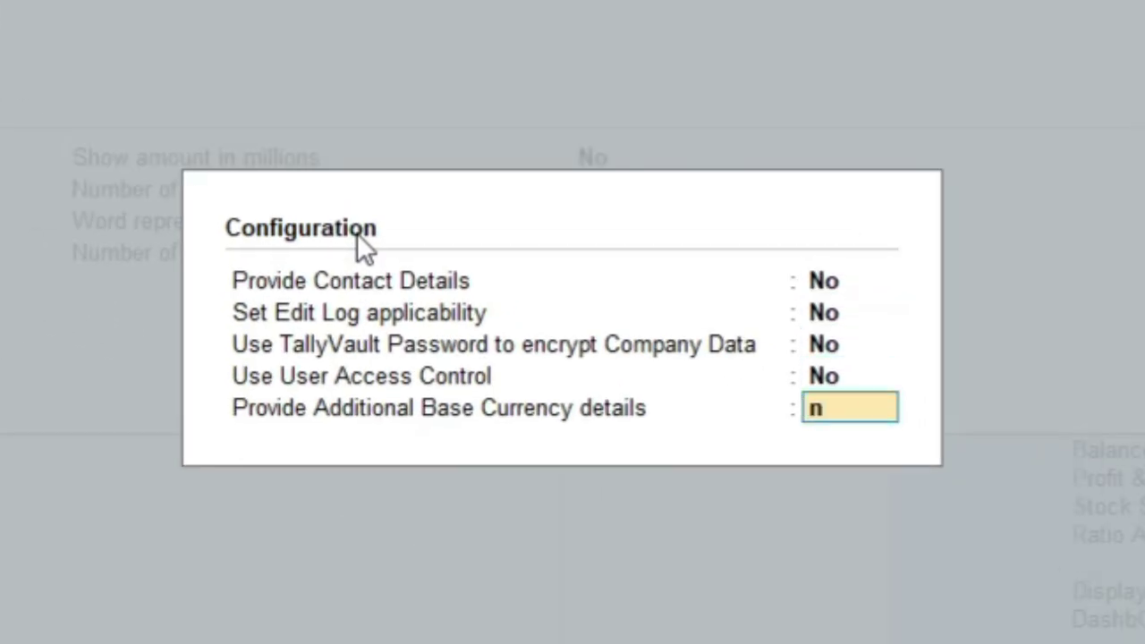
{"action": "key", "text": "Up"}
{"action": "key", "text": "Up"}
{"action": "key", "text": "Up"}
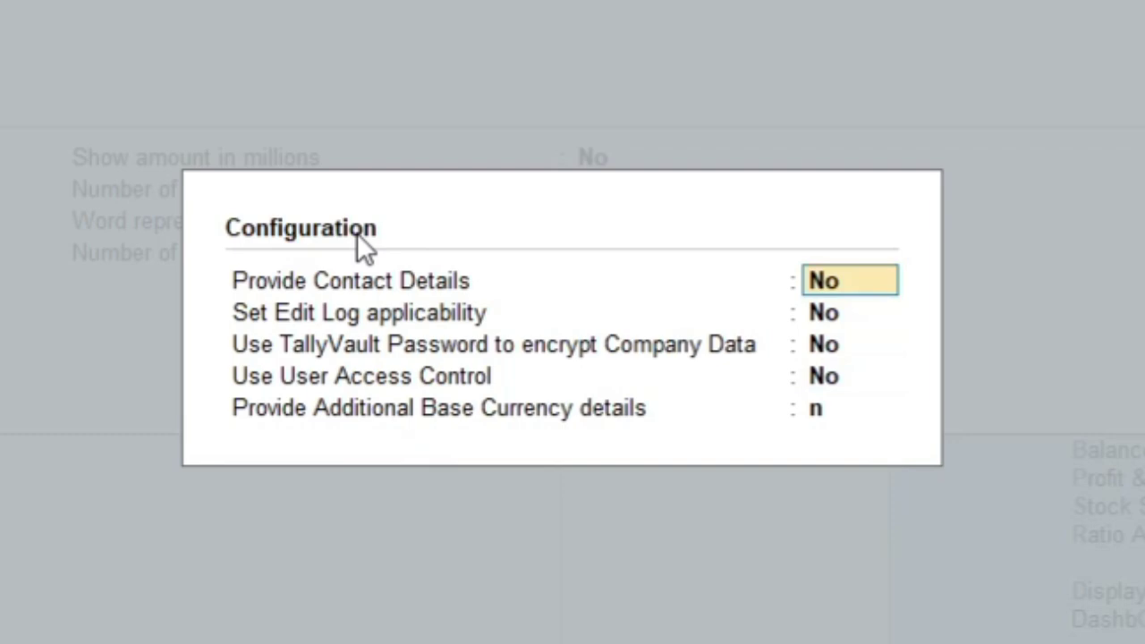
{"action": "type", "text": "y"}
{"action": "key", "text": "Return"}
{"action": "key", "text": "Return"}
{"action": "key", "text": "Return"}
{"action": "key", "text": "Return"}
{"action": "key", "text": "Return"}
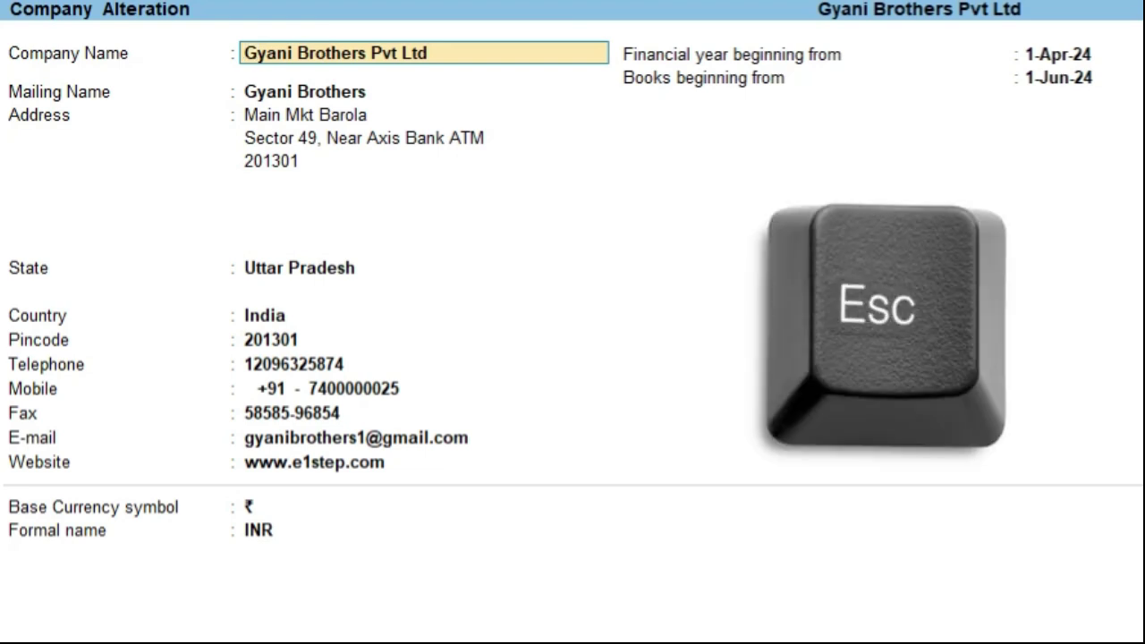
- Move through the address fields to State and accept the company alteration with Ctrl+A
{"action": "key", "text": "Return"}
{"action": "key", "text": "Return"}
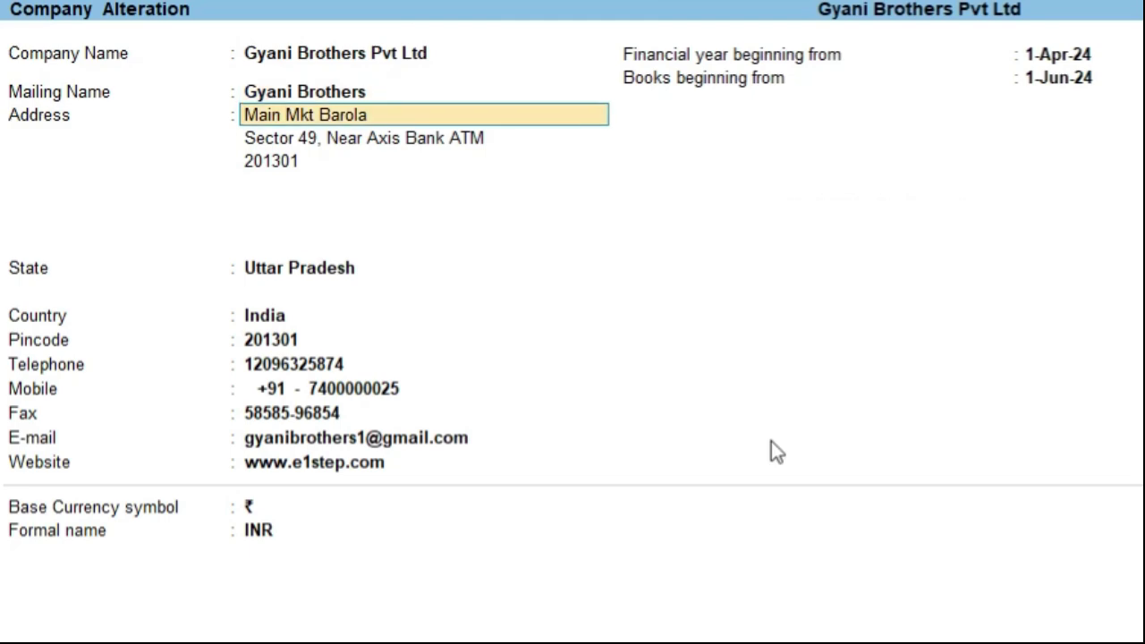
{"action": "key", "text": "Return"}
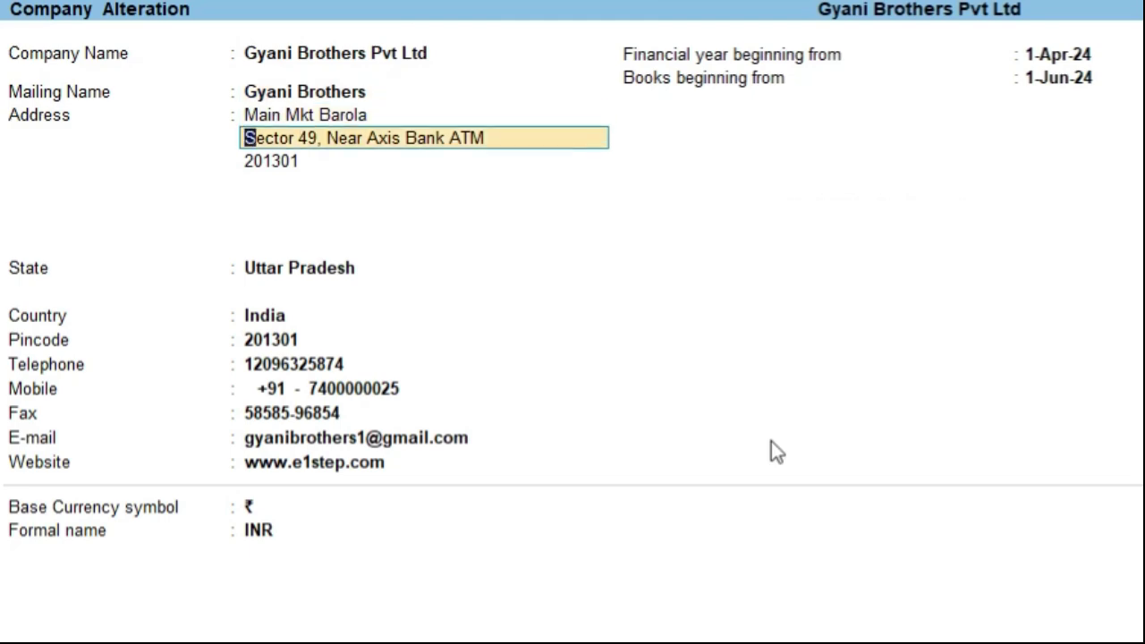
{"action": "key", "text": "Return"}
{"action": "key", "text": "Return"}
{"action": "key", "text": "Return"}
{"action": "key", "text": "Return"}
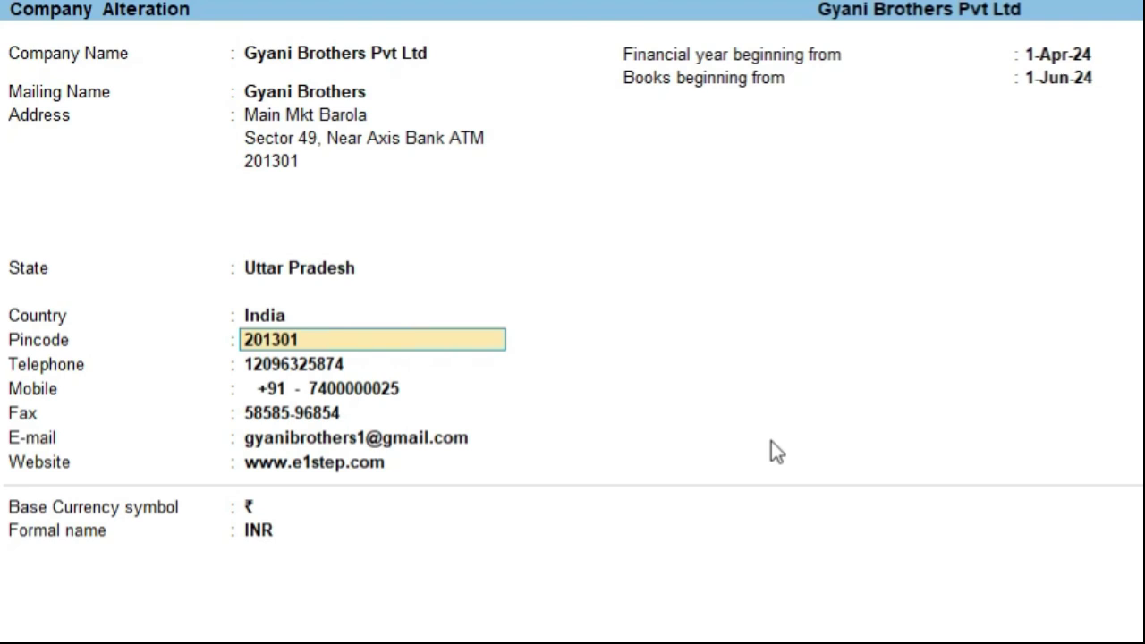
{"action": "key", "text": "ctrl+a"}
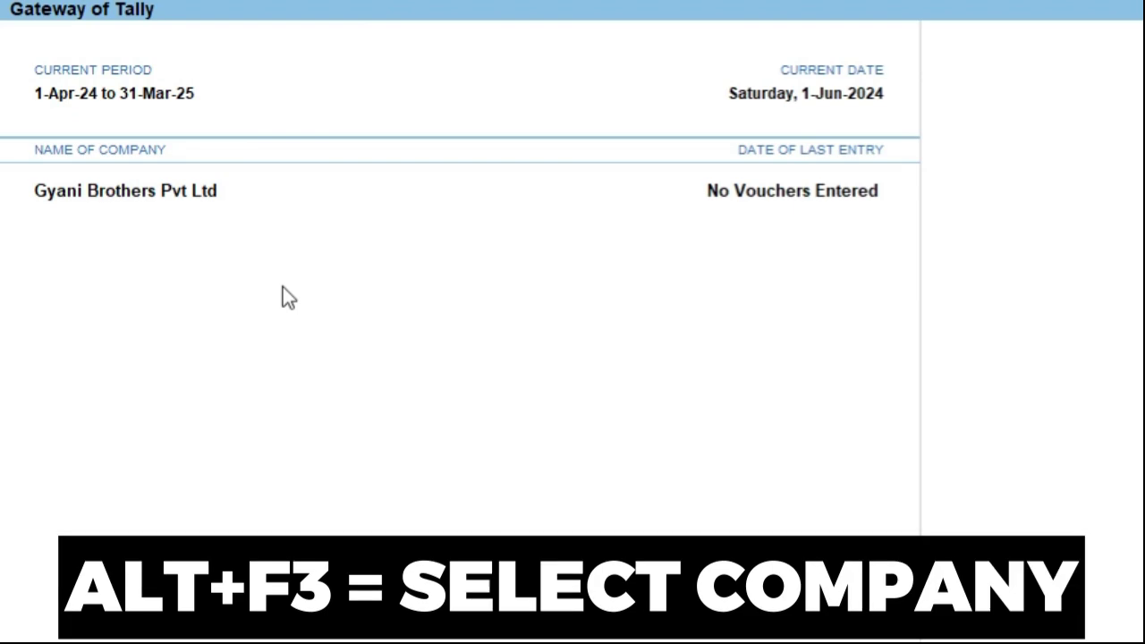
- Load Mohit Traders from the Select Company list (Alt+F3) alongside Gyani Brothers
{"action": "key", "text": "alt+F3"}
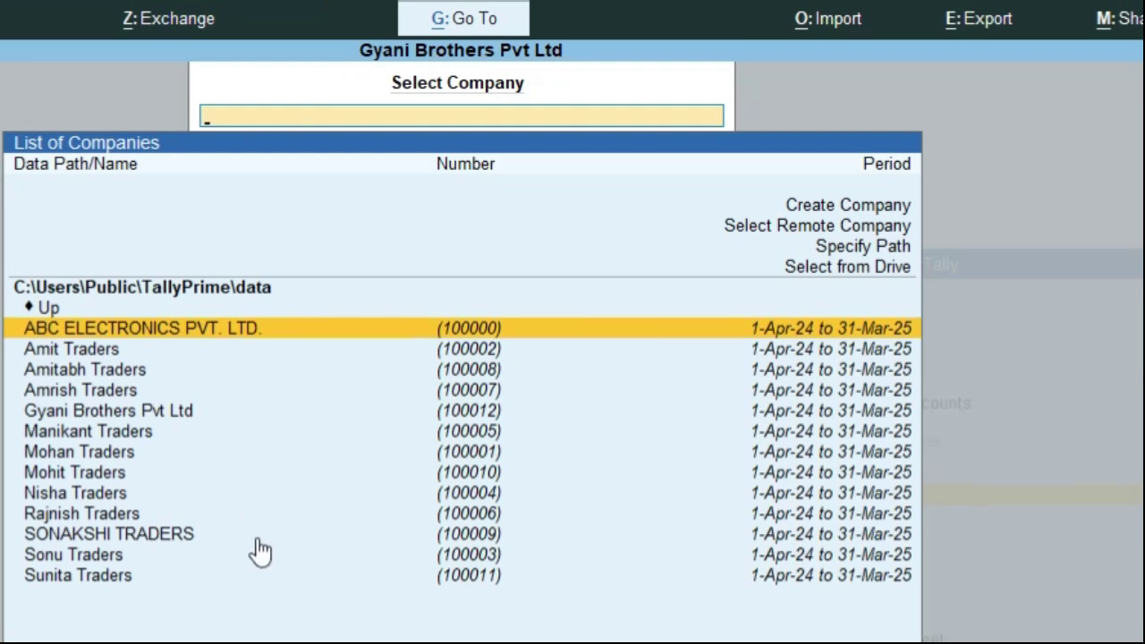
{"action": "key", "text": "Down"}
{"action": "key", "text": "Down"}
{"action": "key", "text": "Down"}
{"action": "key", "text": "Down"}
{"action": "key", "text": "Down"}
{"action": "key", "text": "Down"}
{"action": "key", "text": "Down"}
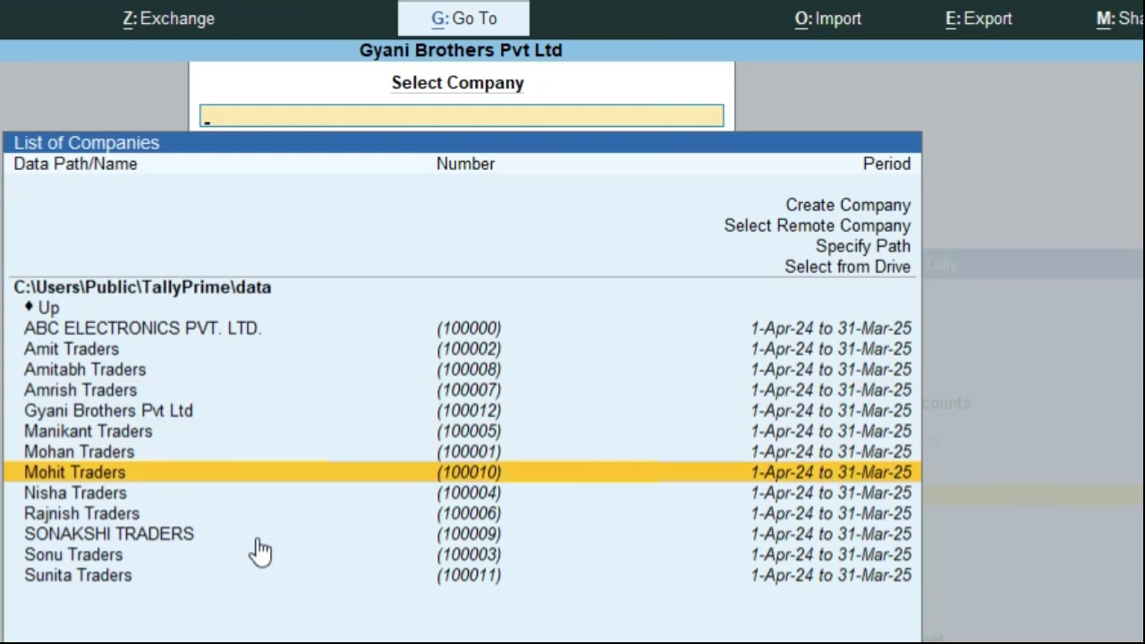
{"action": "key", "text": "Return"}
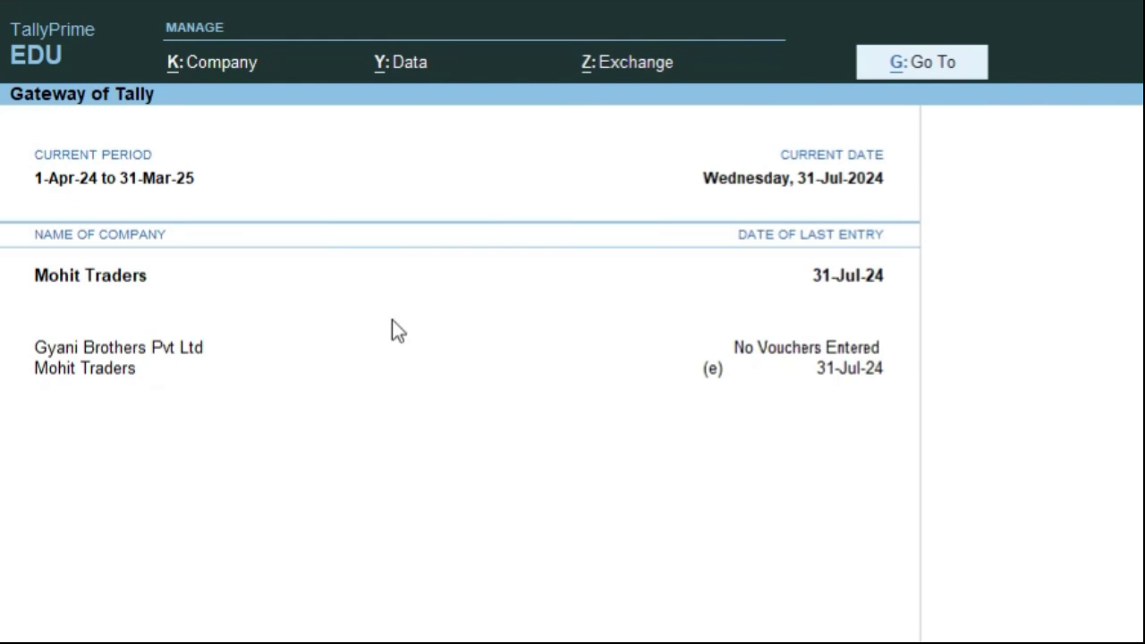
- Toggle between Gyani Brothers Pvt Ltd and Mohit Traders by clicking and F3, ending on Gyani Brothers
{"action": "left_click", "coordinate": [156, 353]}
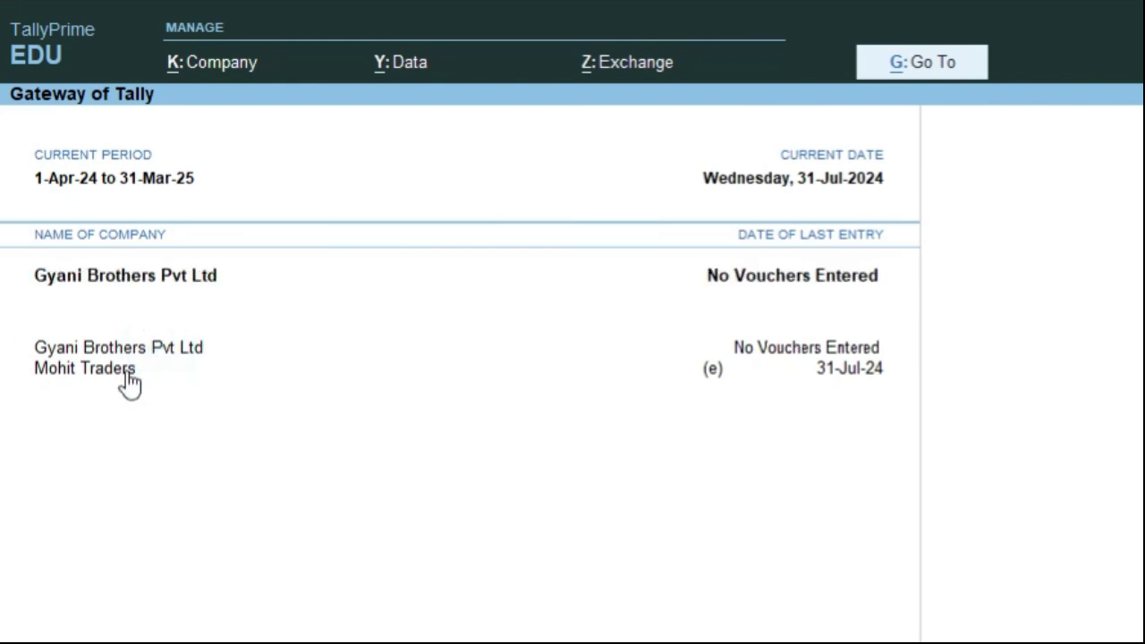
{"action": "left_click", "coordinate": [123, 370]}
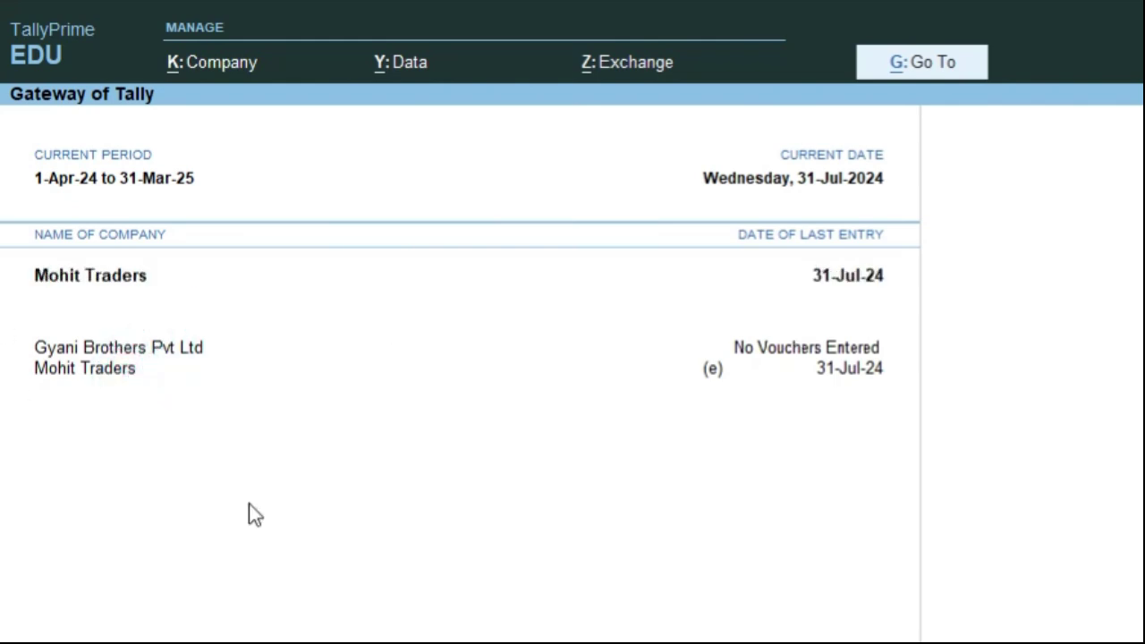
{"action": "key", "text": "F3"}
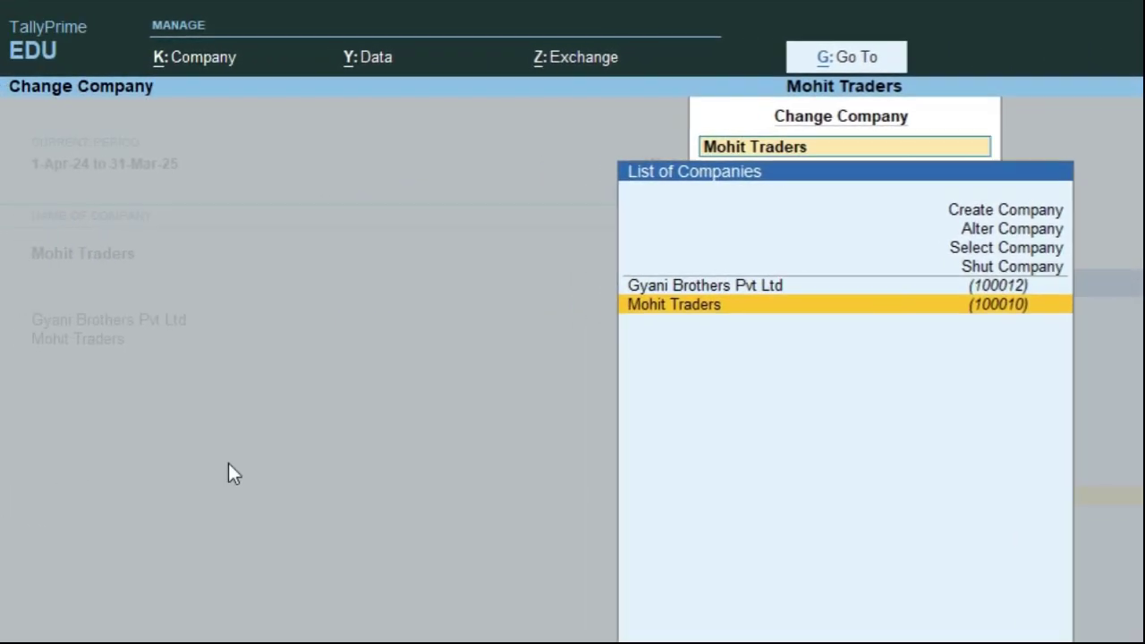
{"action": "key", "text": "Up"}
{"action": "key", "text": "Return"}
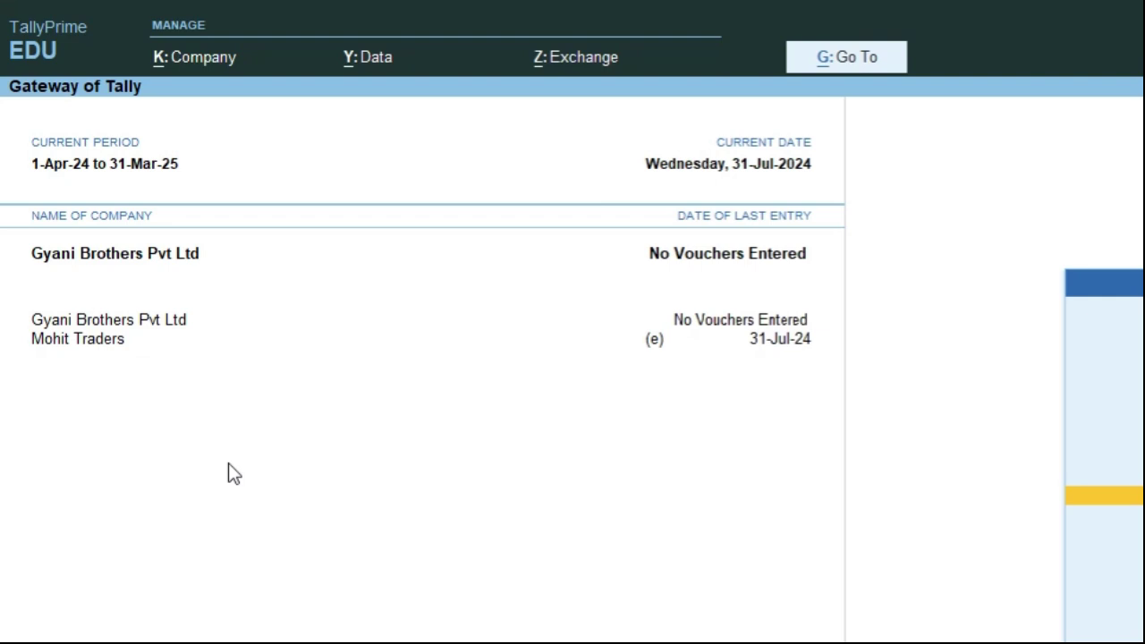
{"action": "key", "text": "F3"}
{"action": "key", "text": "Down"}
{"action": "key", "text": "Return"}
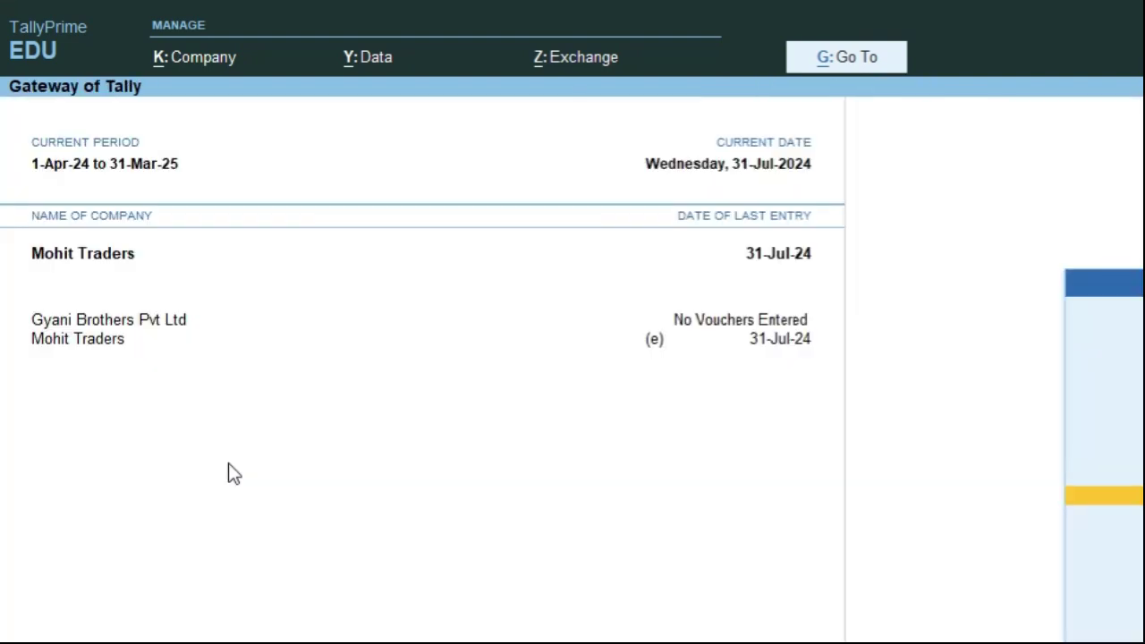
{"action": "key", "text": "F3"}
{"action": "key", "text": "Up"}
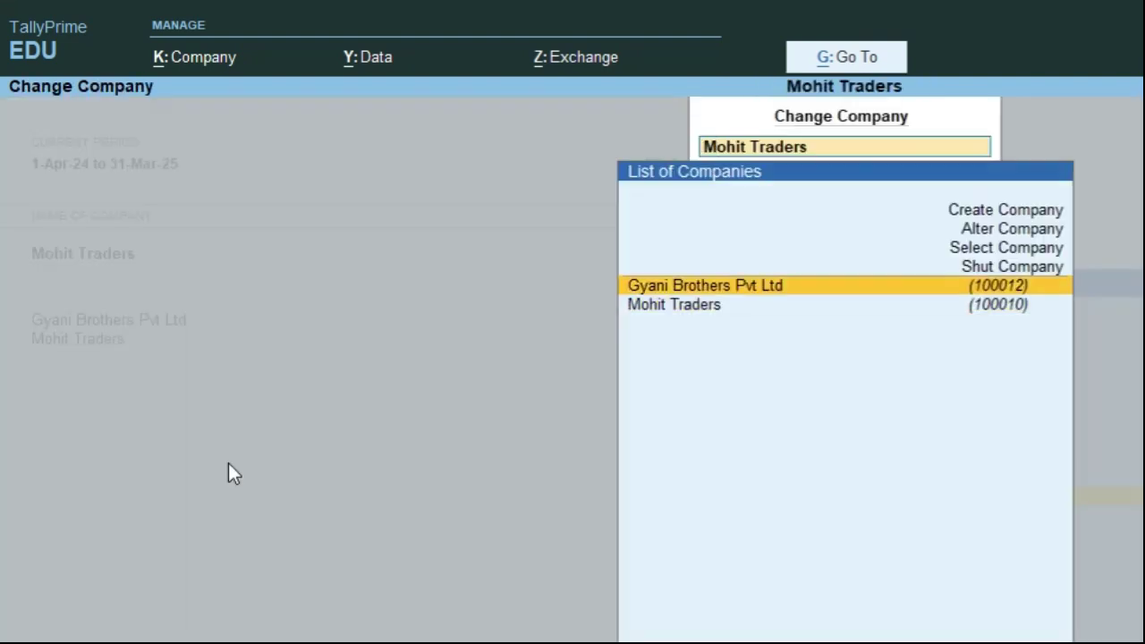
{"action": "key", "text": "Return"}
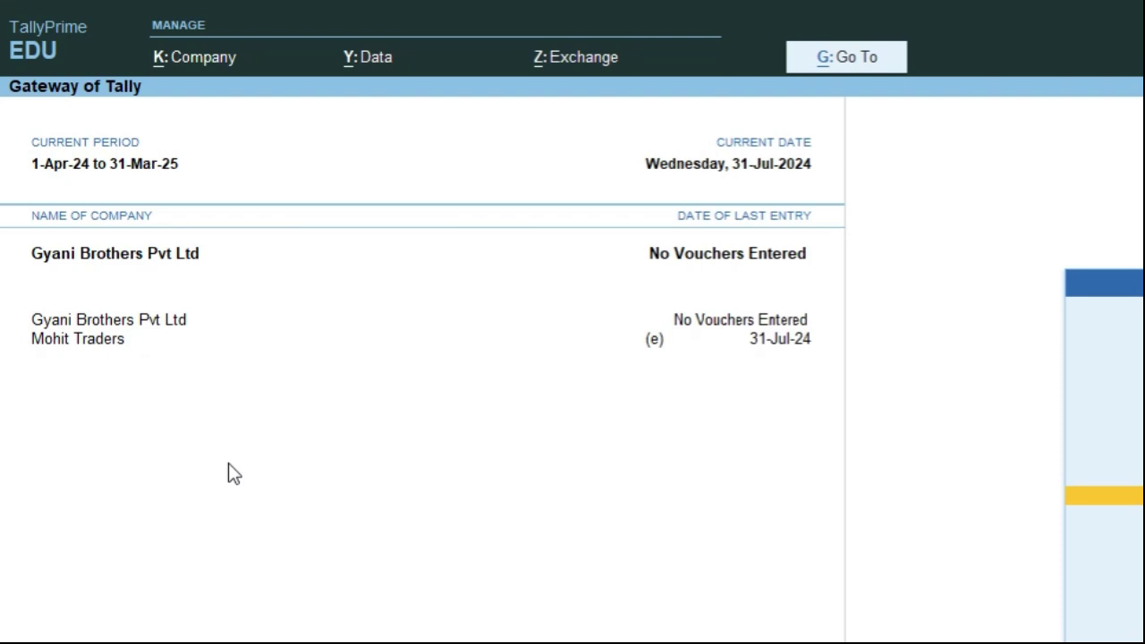
- Shut Mohit Traders from the Company menu, leaving only Gyani Brothers Pvt Ltd loaded
{"action": "key", "text": "alt+k"}
{"action": "key", "text": "Down"}
{"action": "key", "text": "Down"}
{"action": "key", "text": "Down"}
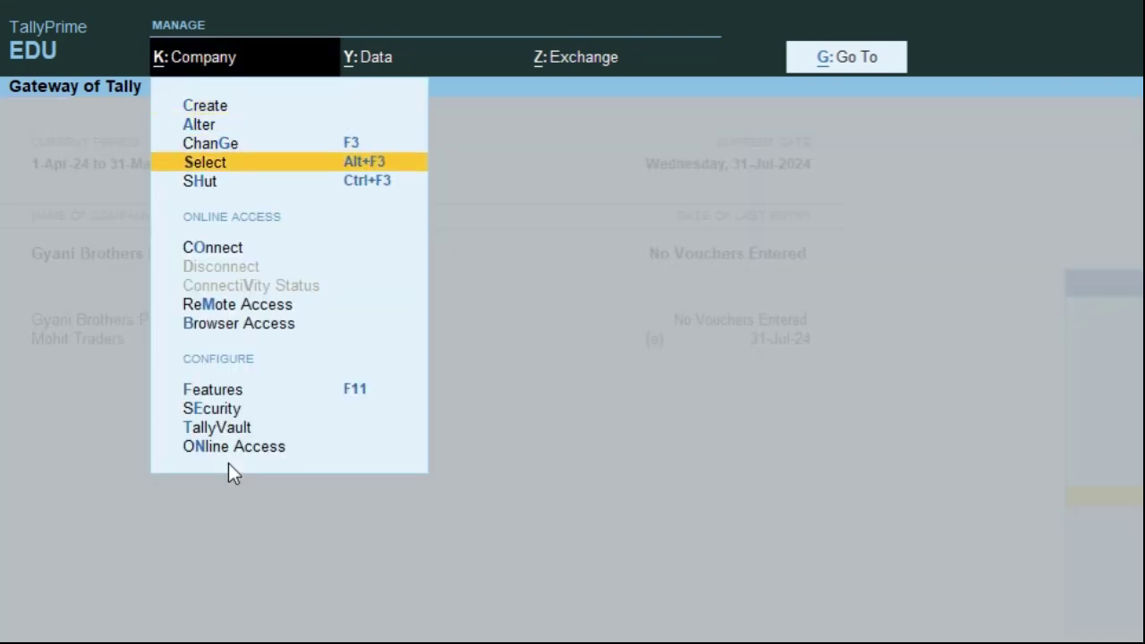
{"action": "key", "text": "Down"}
{"action": "key", "text": "Return"}
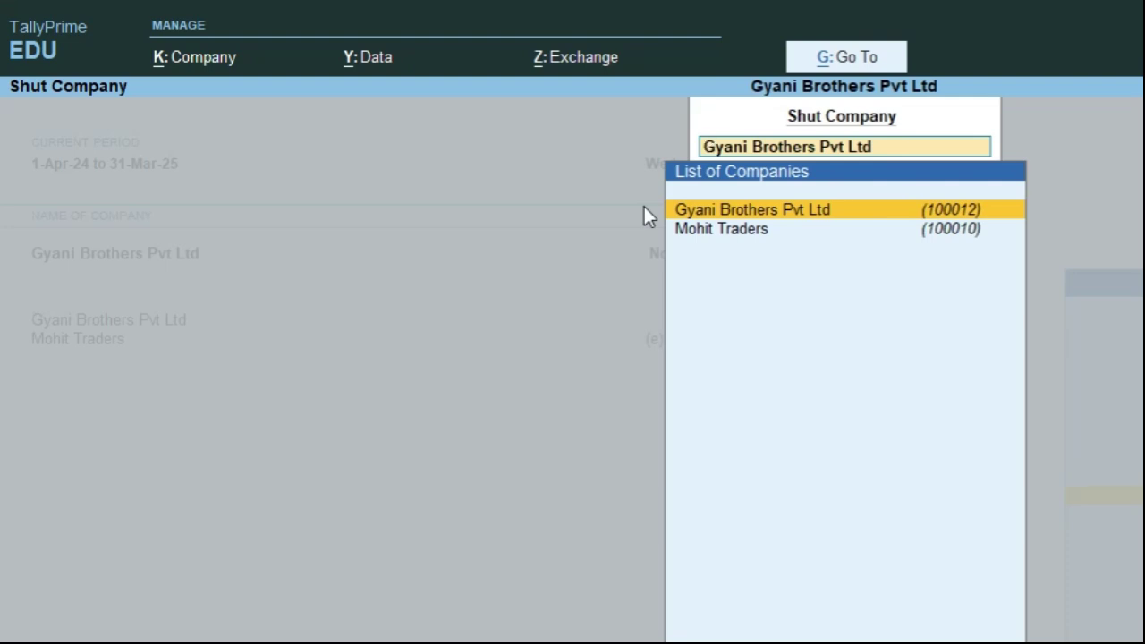
{"action": "key", "text": "Down"}
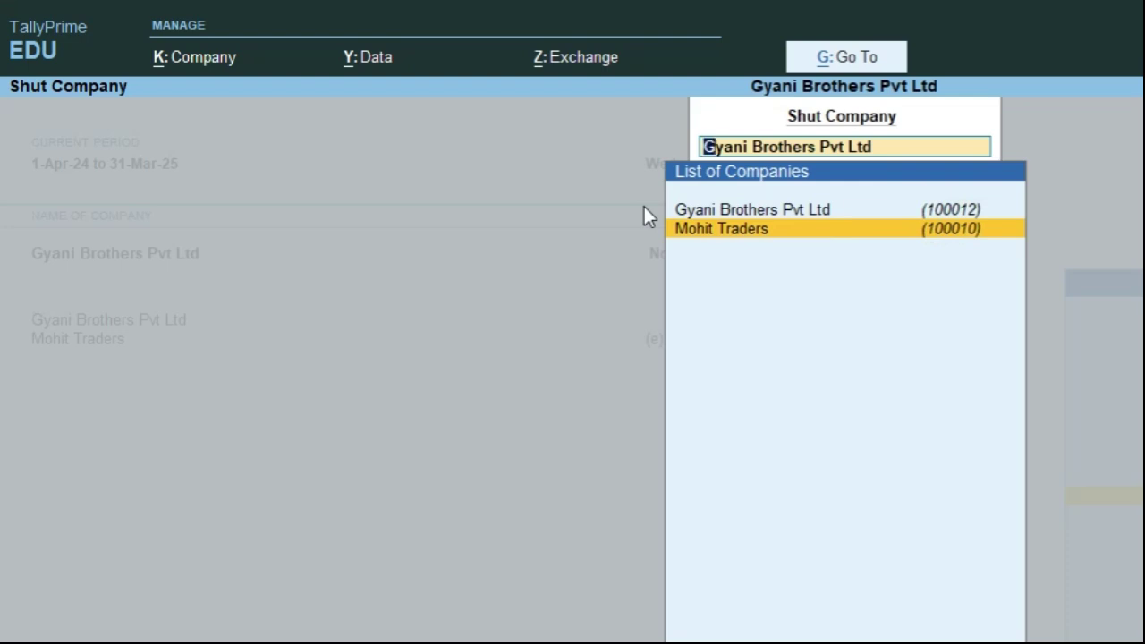
{"action": "key", "text": "Return"}
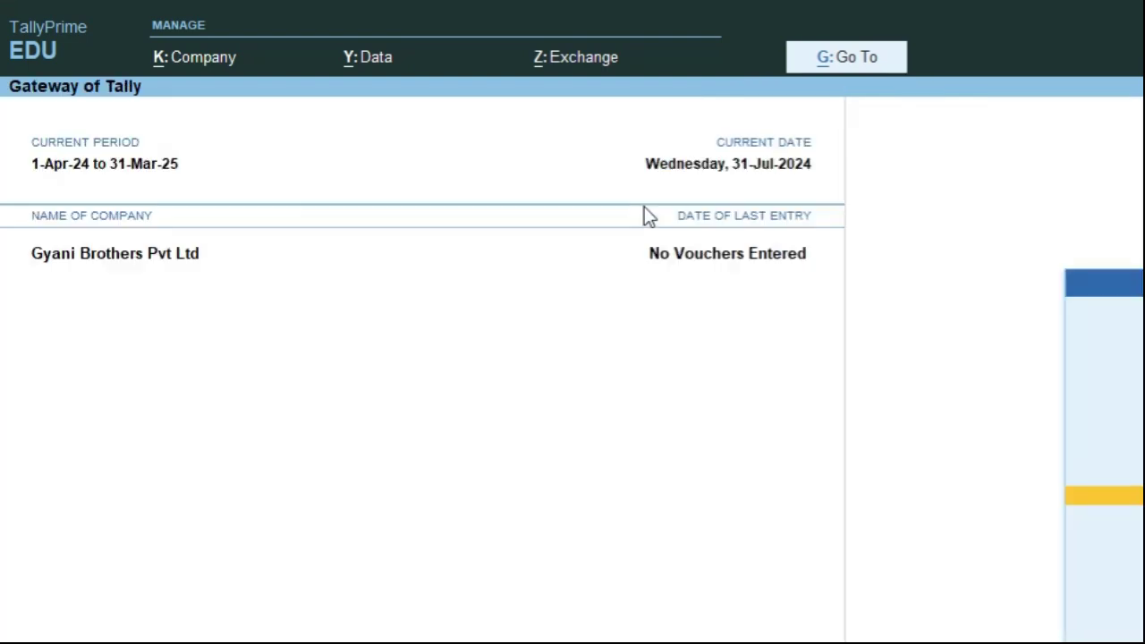